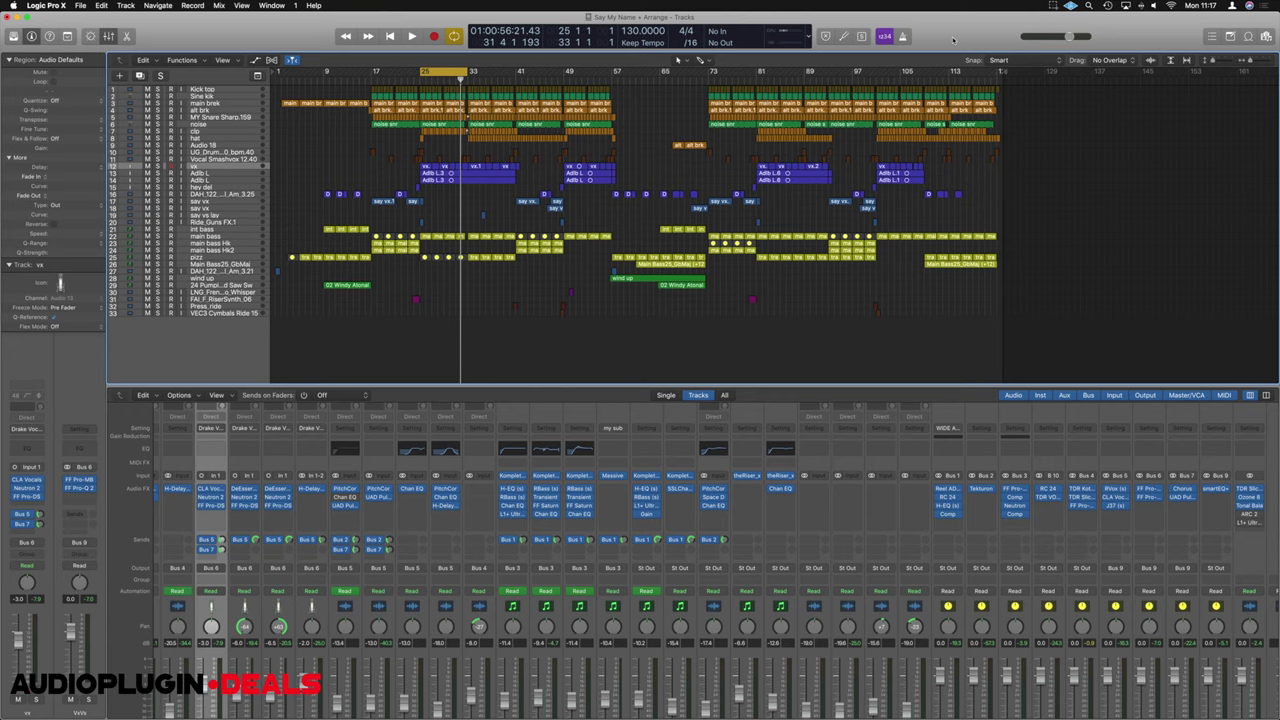
# - Play the Say My Name loop and mute the VxVs and Vx Chrs vocal channels
pyautogui.press('space')
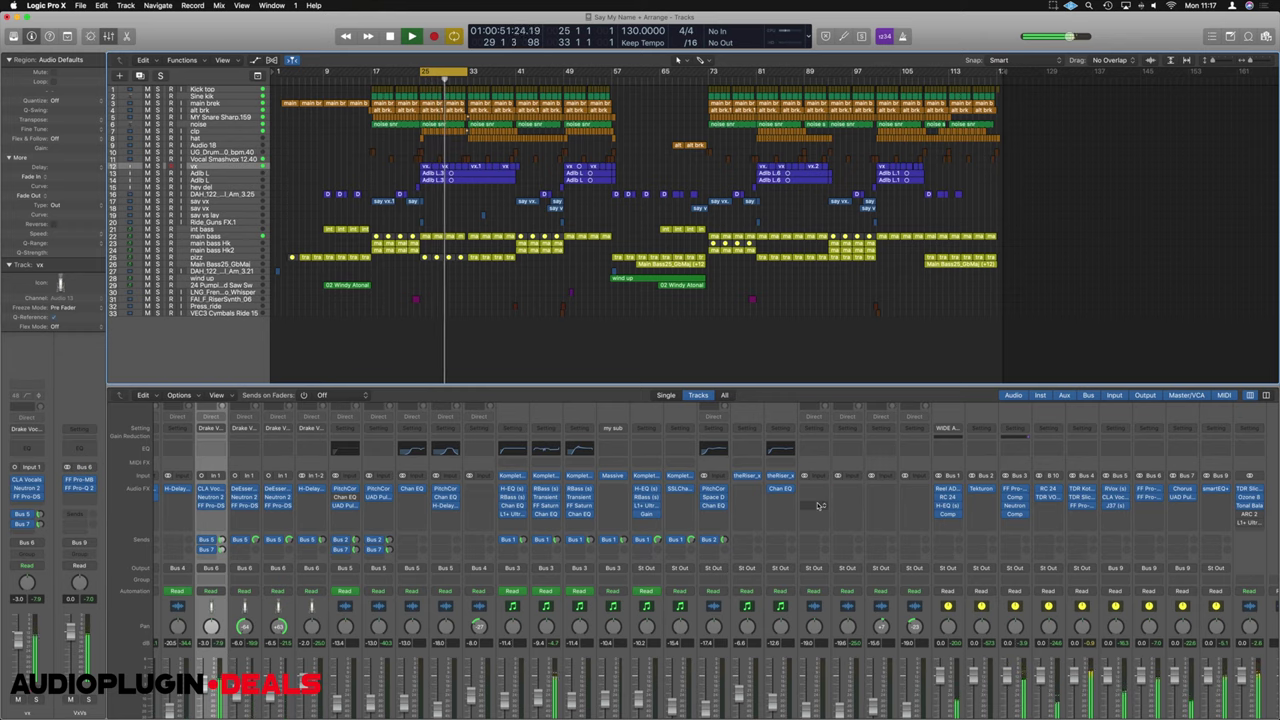
pyautogui.scroll(-3, 818, 505)
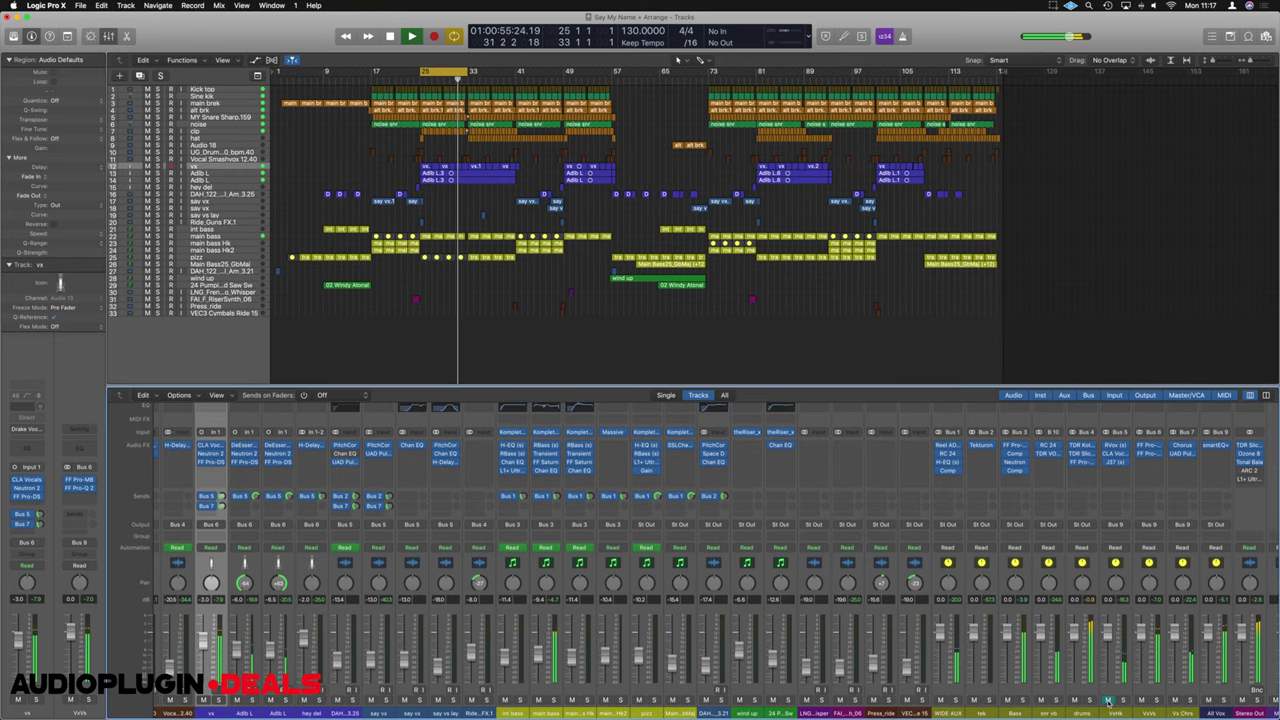
pyautogui.click(1141, 700)
pyautogui.click(1175, 700)
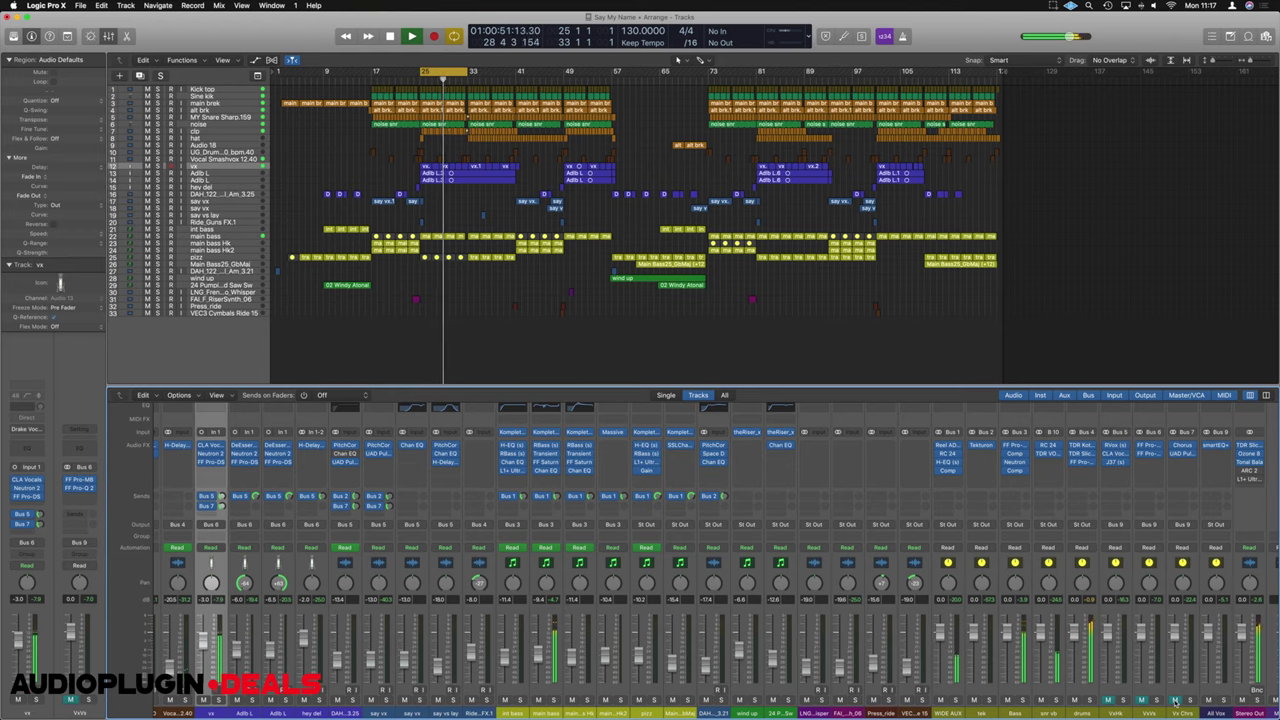
pyautogui.hscroll(2, 1105, 615)
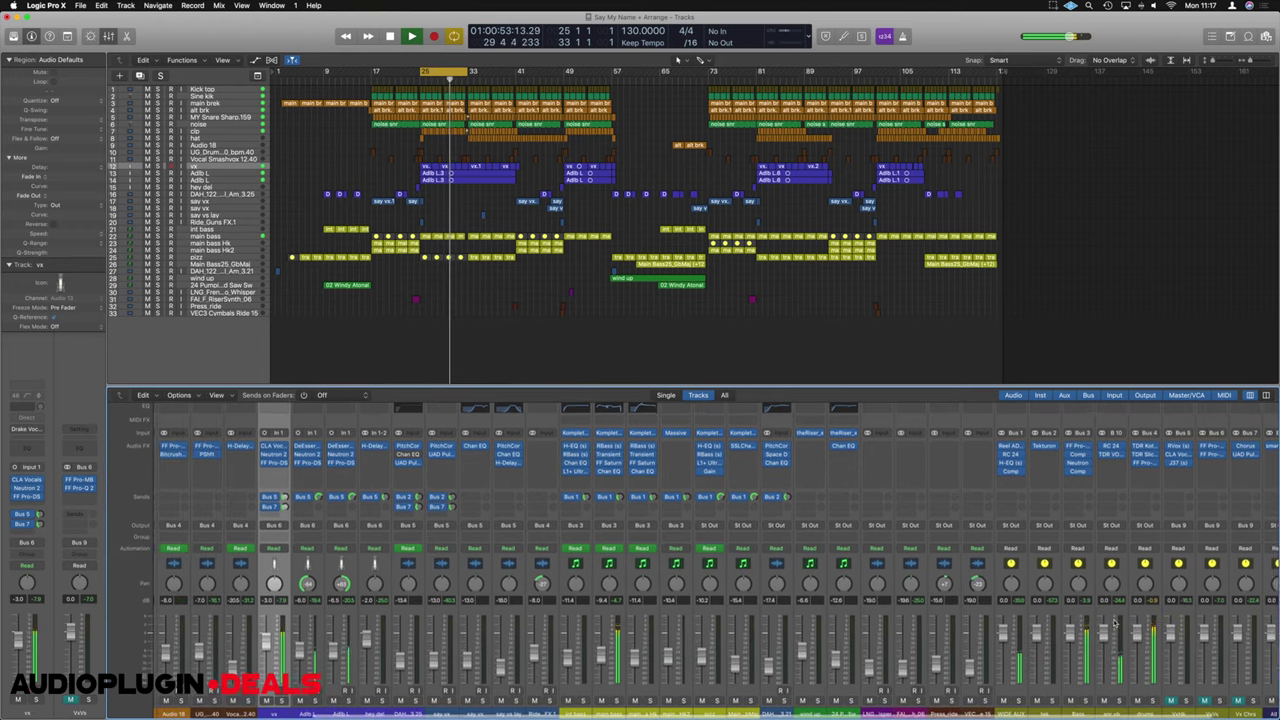
pyautogui.hscroll(-1, 1105, 615)
pyautogui.scroll(2, 1105, 615)
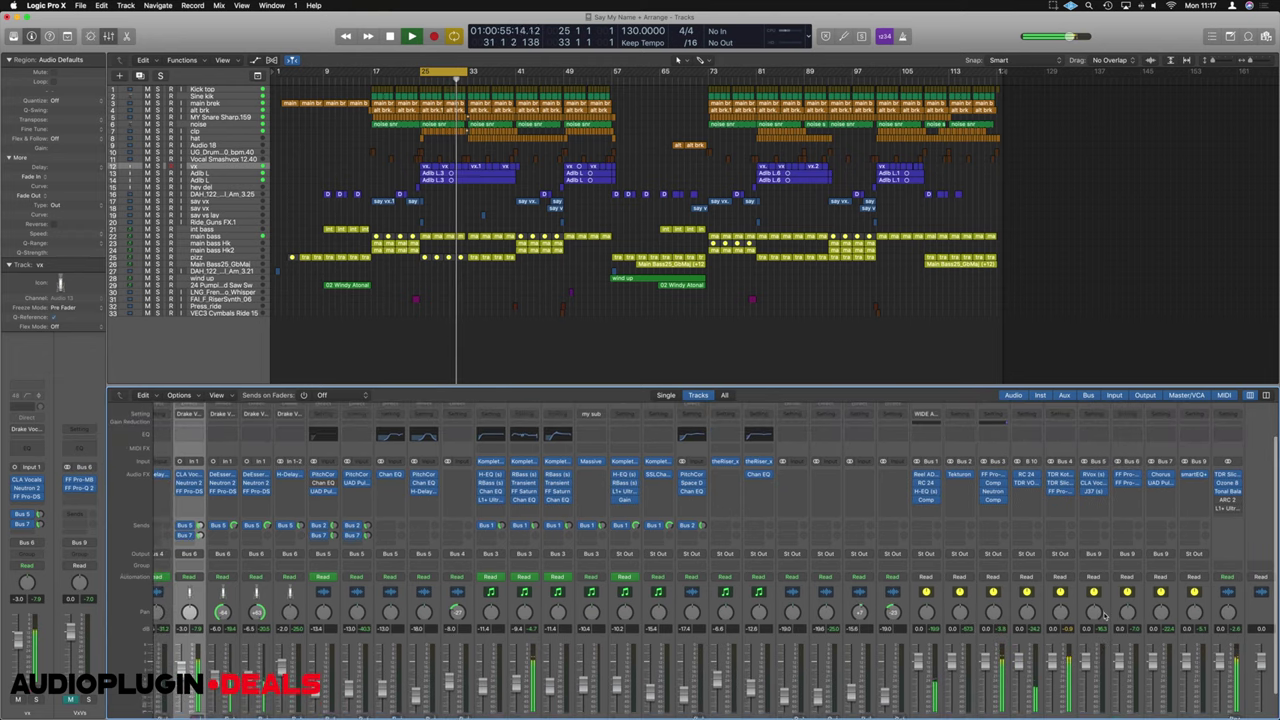
# - Open the Bus 3 Fet DnB side compressor, centre its window, and enable sidechain LISTEN
pyautogui.click(995, 503)
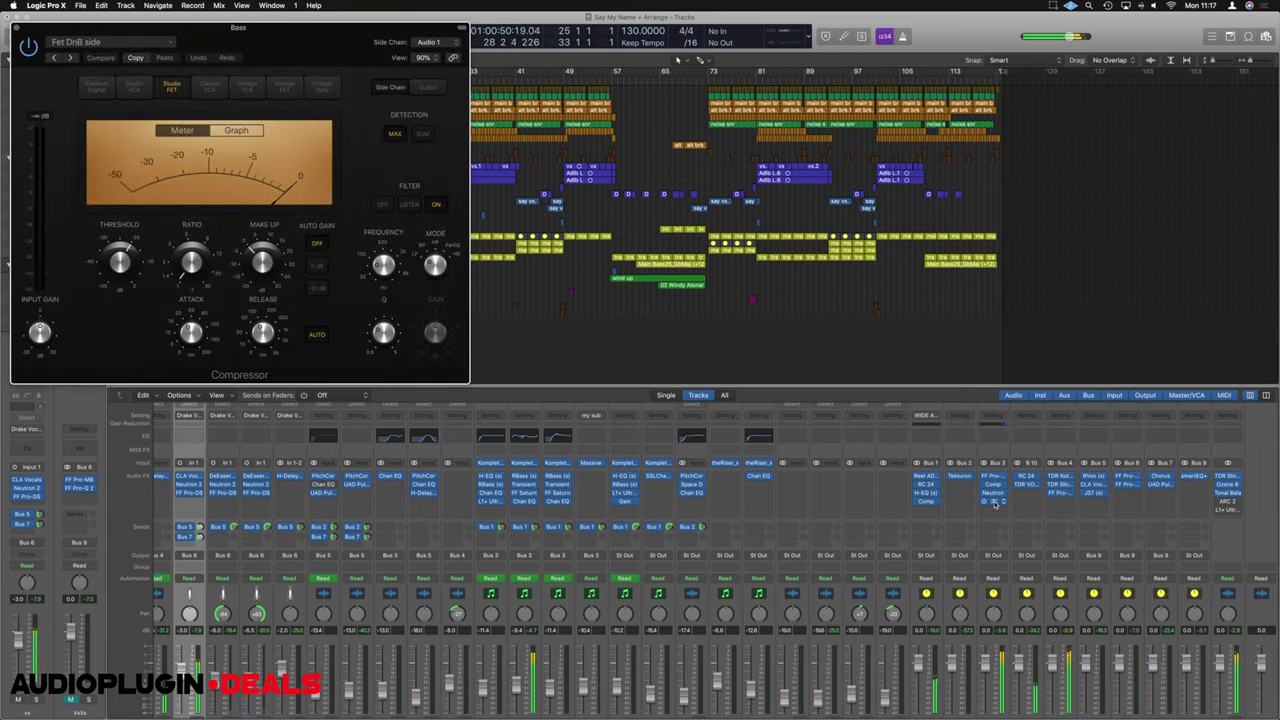
pyautogui.moveTo(298, 41); pyautogui.dragTo(611, 153)
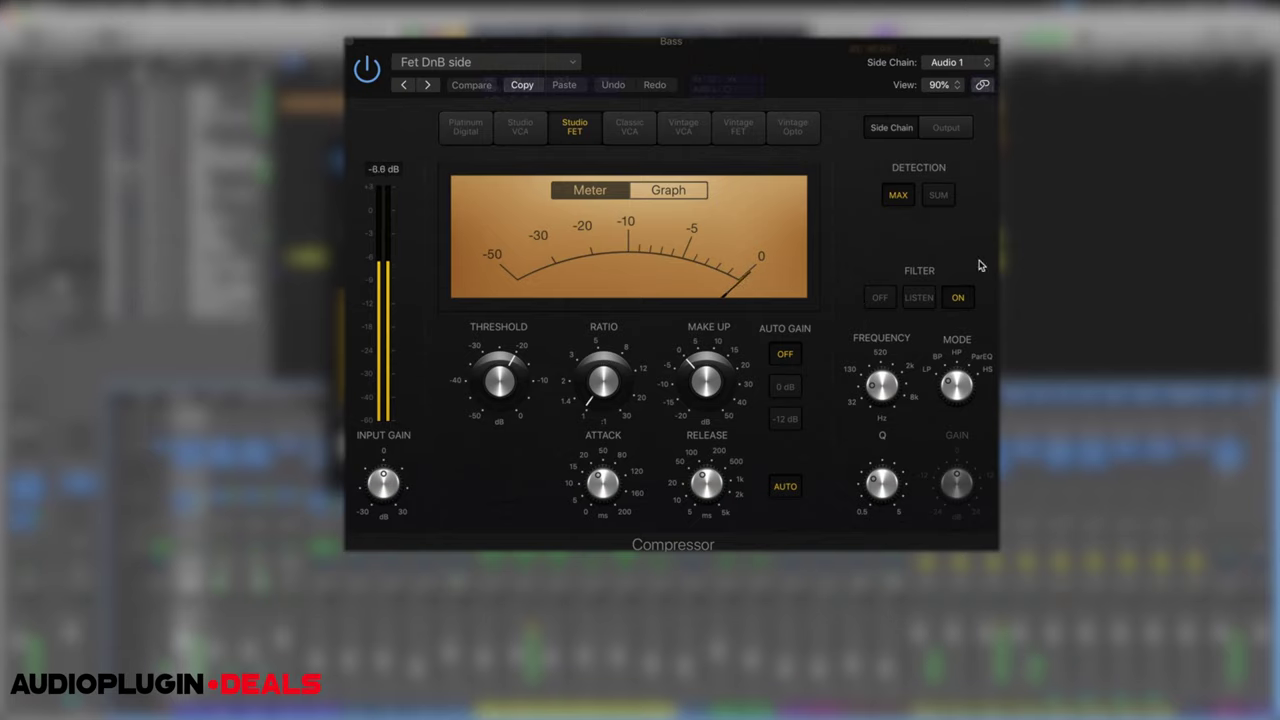
pyautogui.click(918, 298)
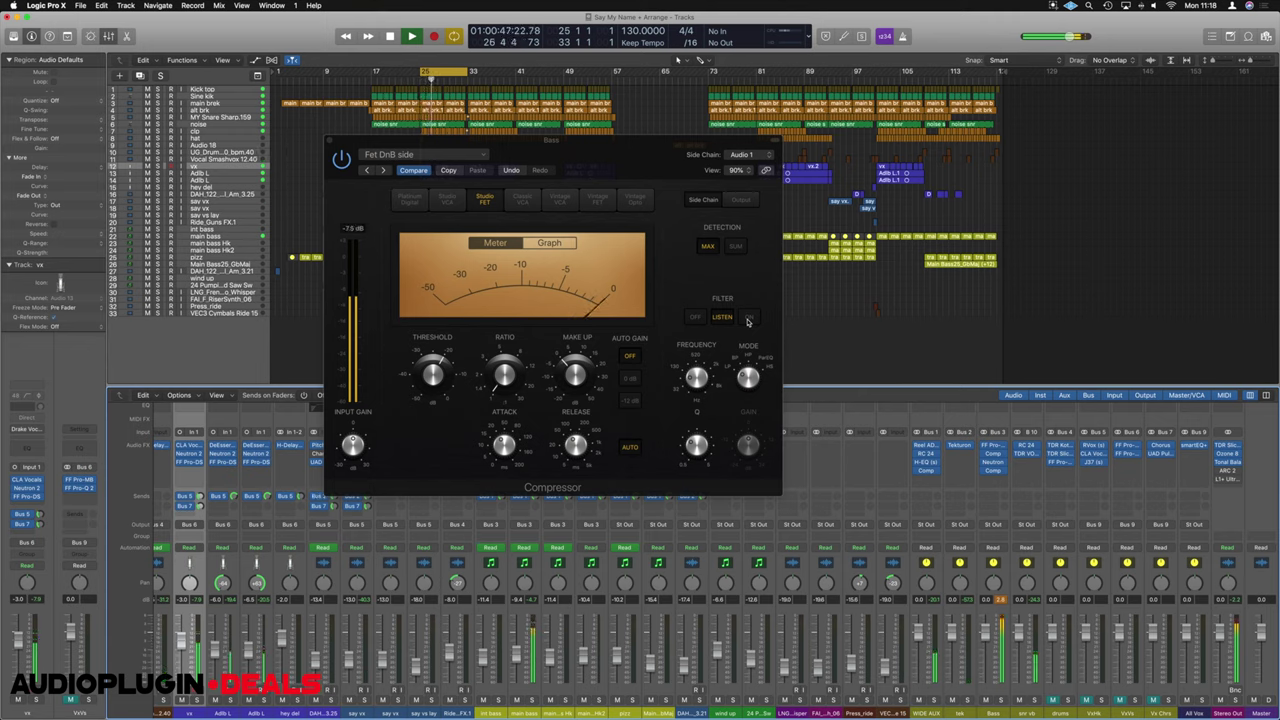
# - Set the Compressor's sidechain filter back to ON, unmute a channel, and stop playback
pyautogui.click(748, 318)
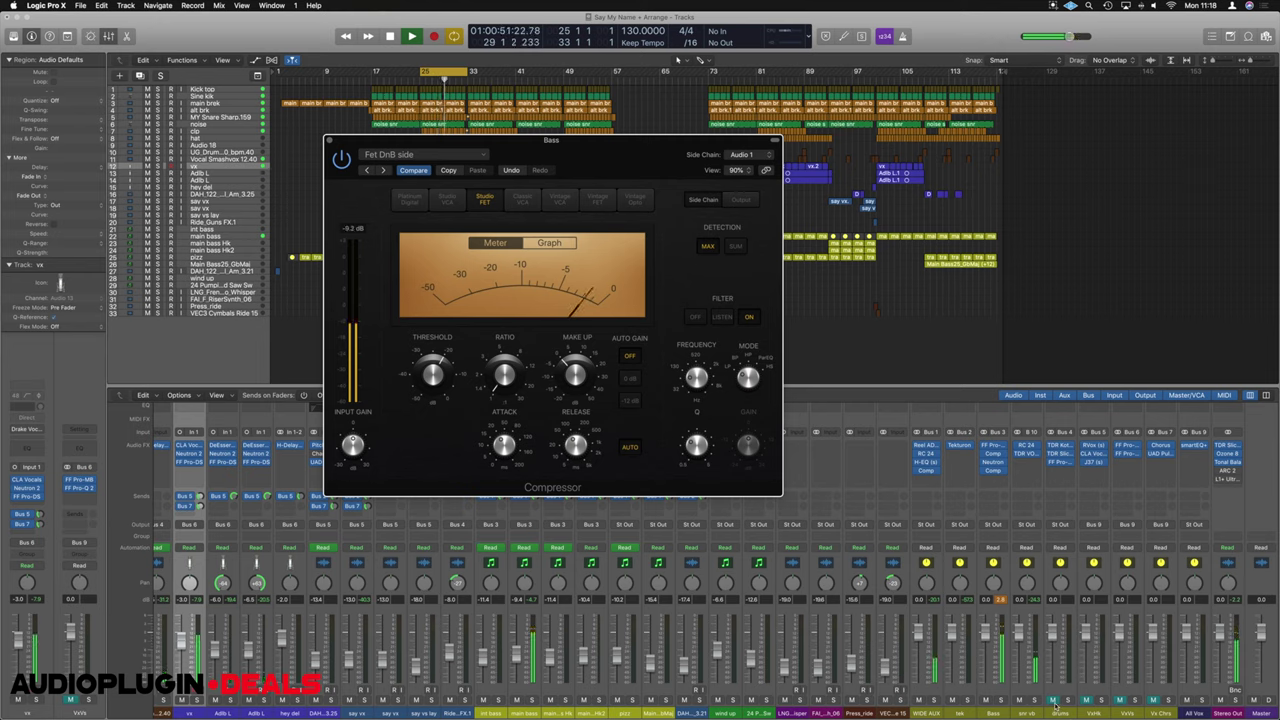
pyautogui.click(1053, 700)
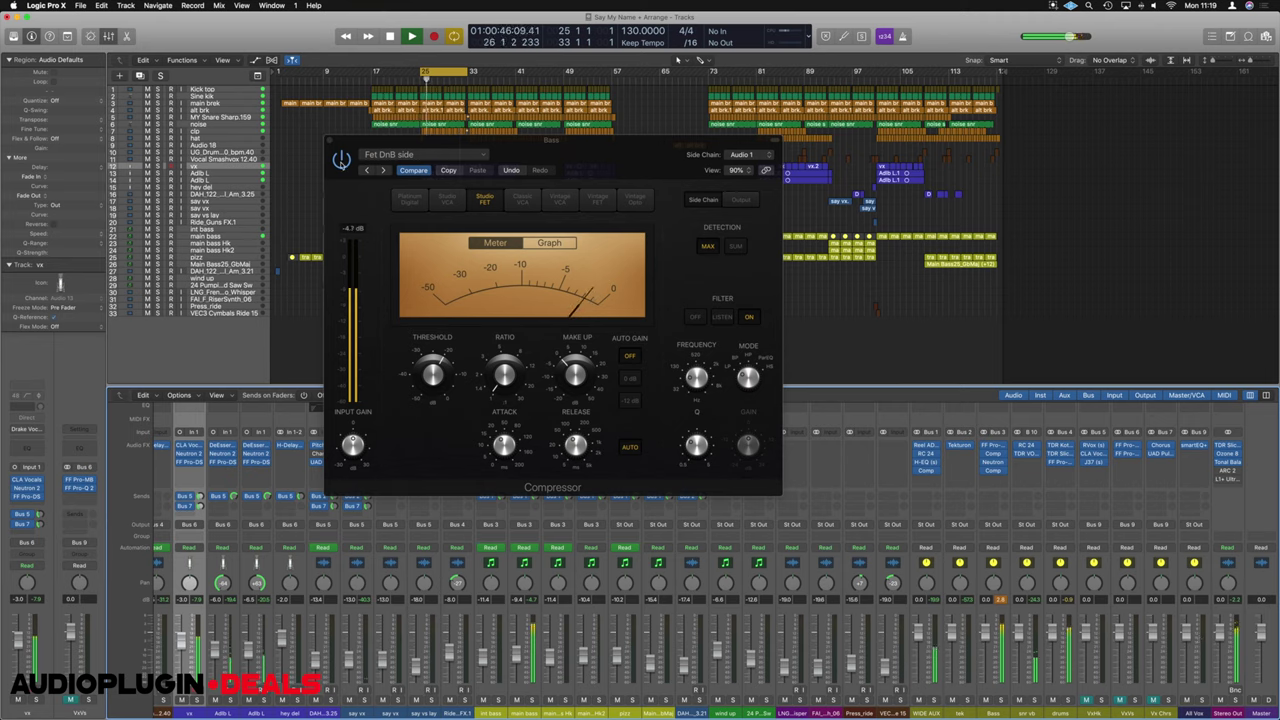
pyautogui.click(341, 161)
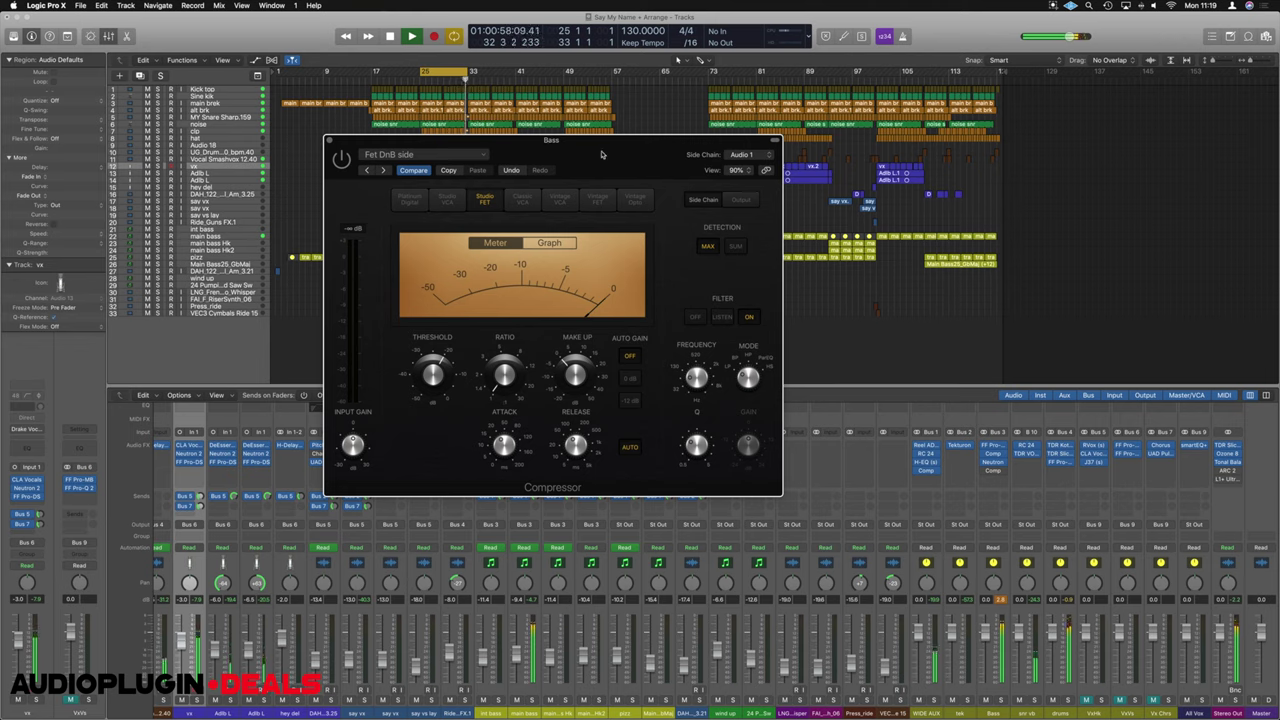
pyautogui.press('space')
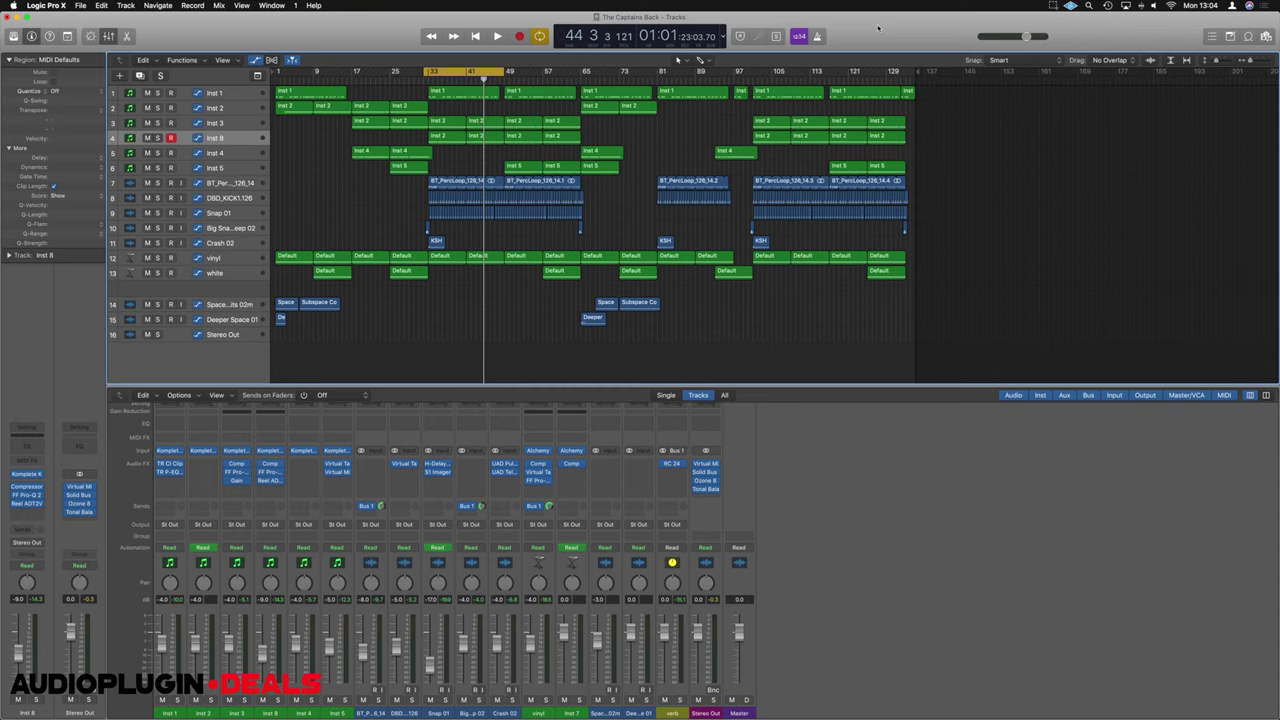
# - Start playing The Captains Back from the cycle start
pyautogui.press('space')
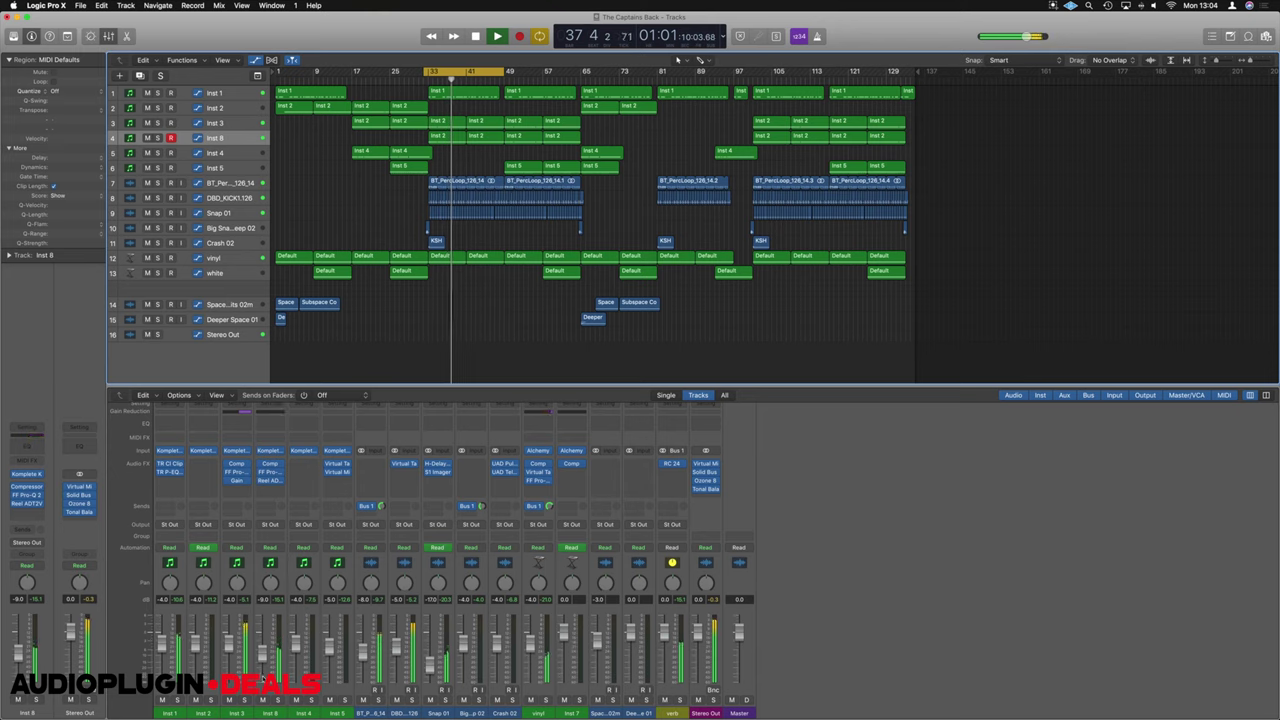
# - Solo Inst 3, Inst 8, vinyl and Inst 1 together
pyautogui.click(245, 700)
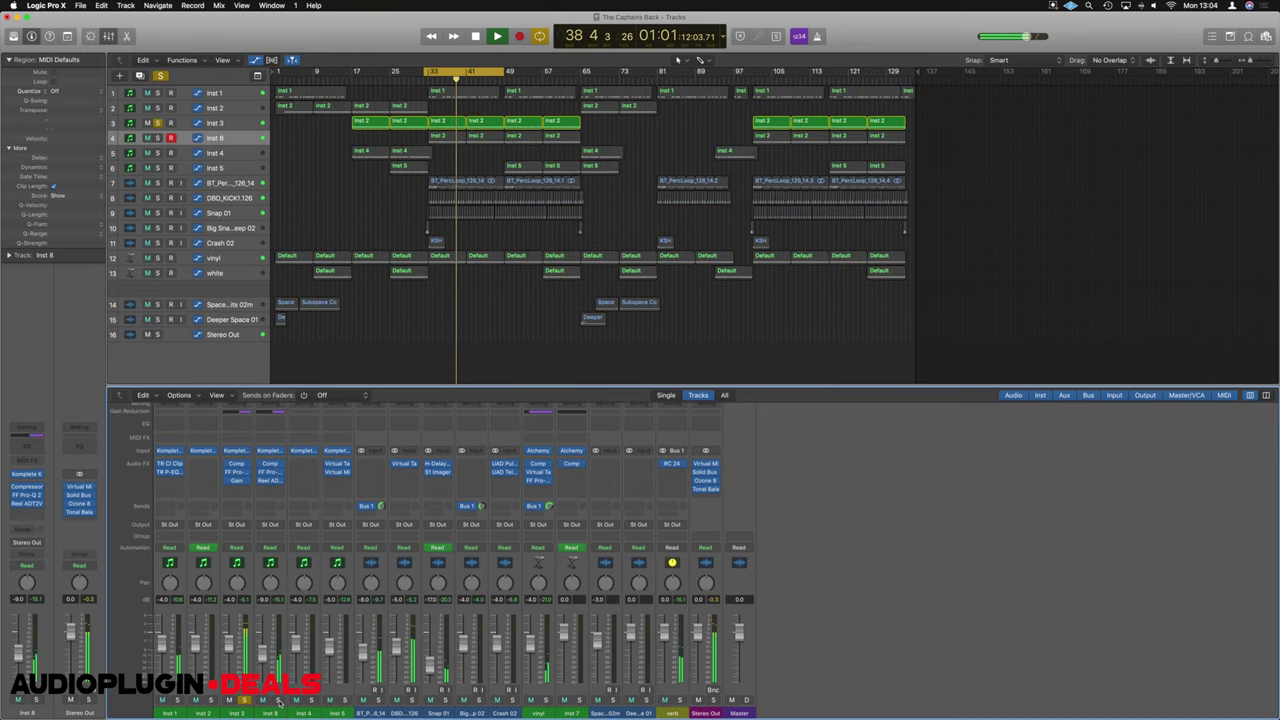
pyautogui.click(279, 700)
pyautogui.click(546, 700)
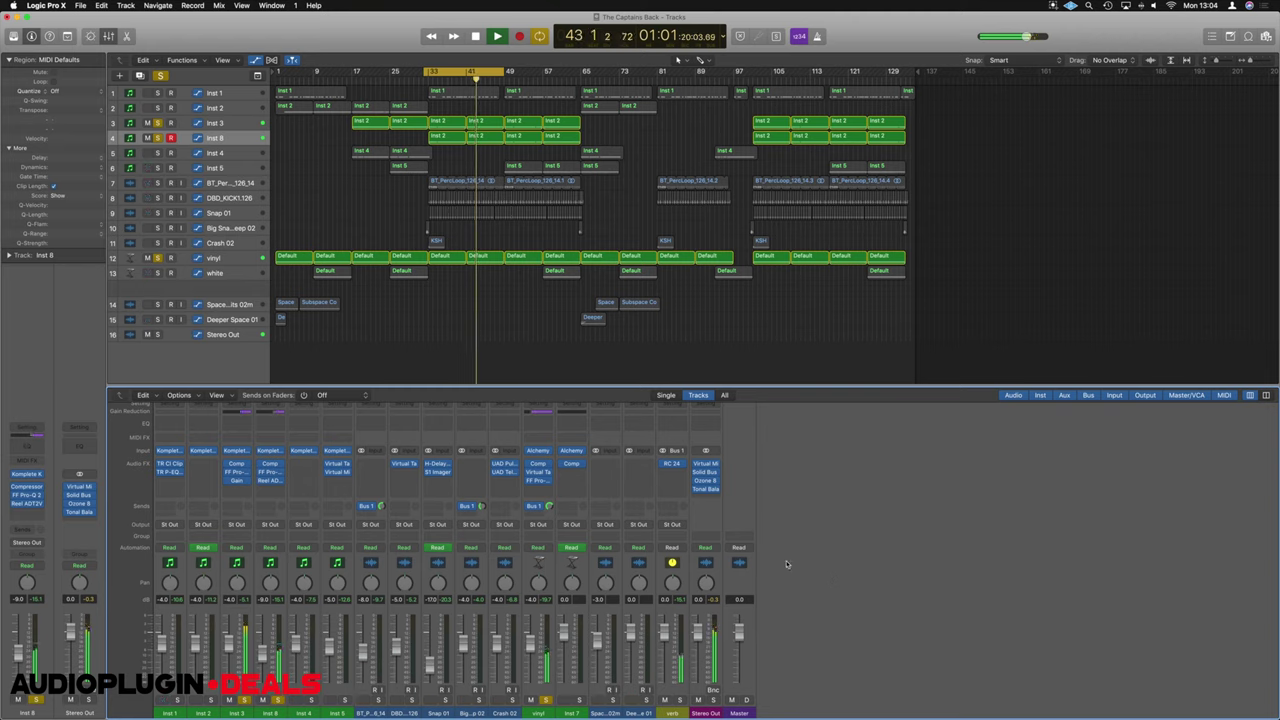
pyautogui.click(177, 699)
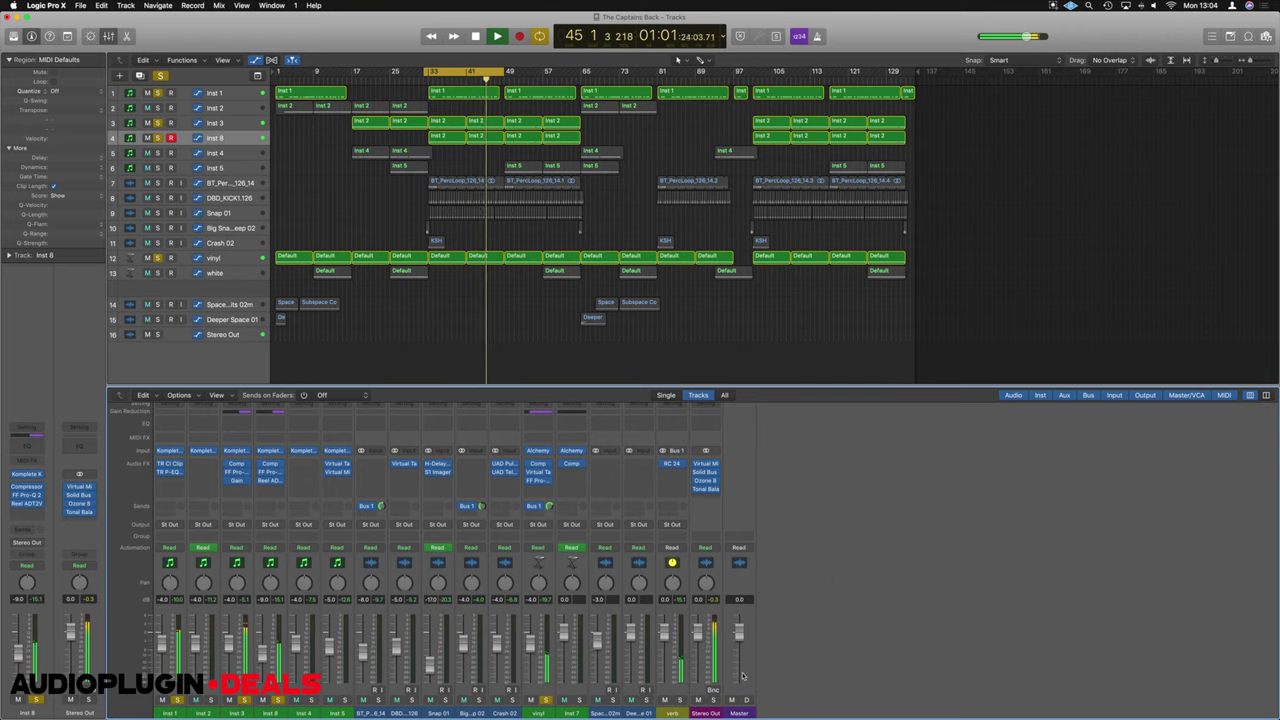
# - Briefly solo and unsolo BT_Per and DBD_KICK, then select the DBD_KICK strip
pyautogui.click(379, 699)
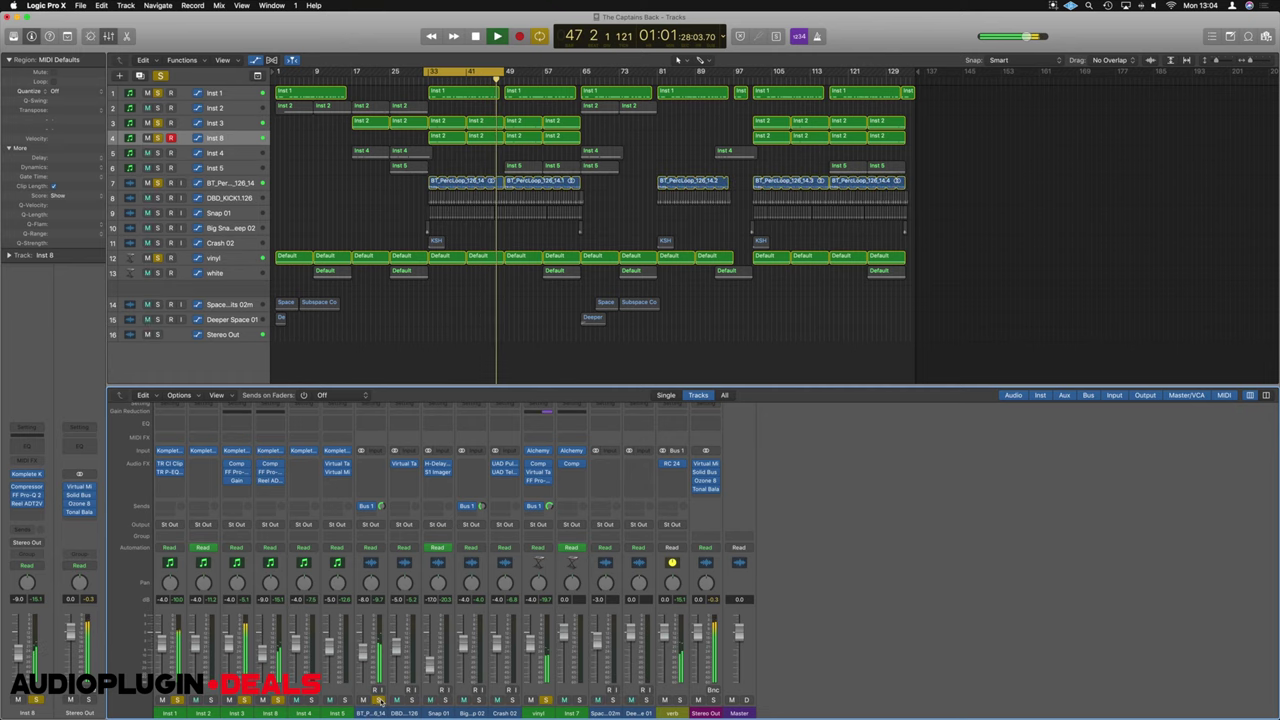
pyautogui.click(379, 699)
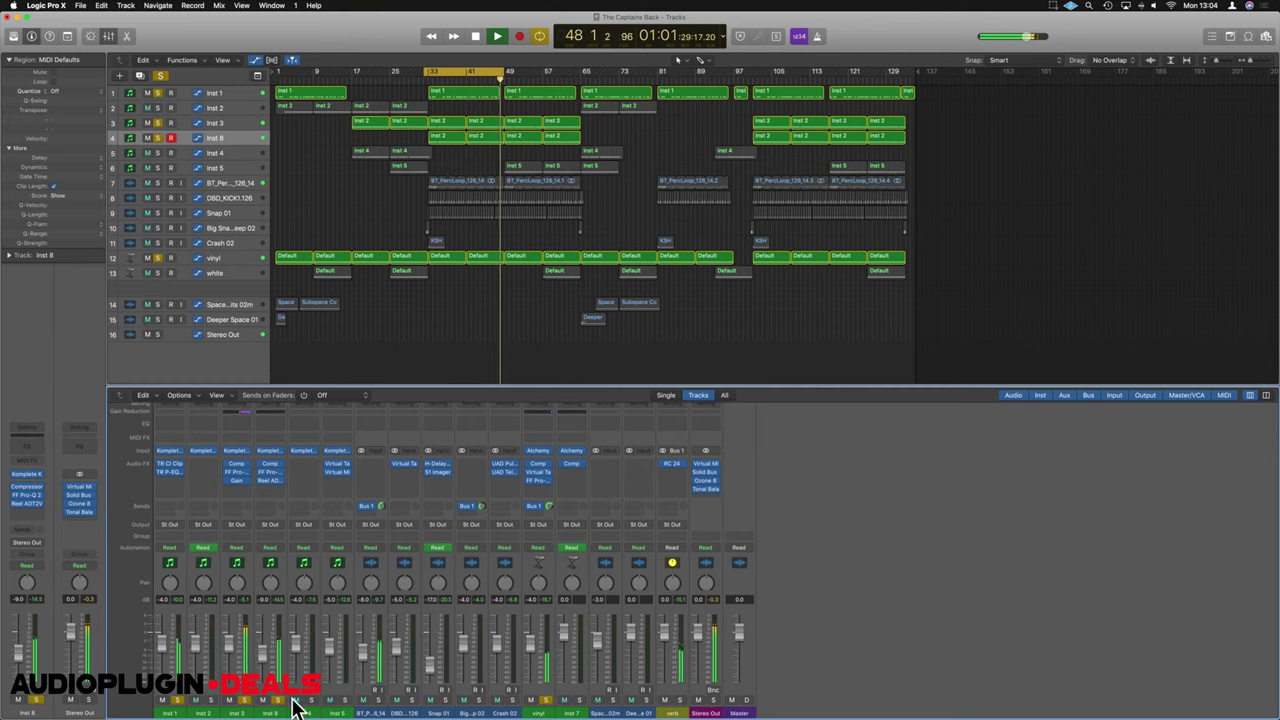
pyautogui.click(412, 699)
pyautogui.click(412, 699)
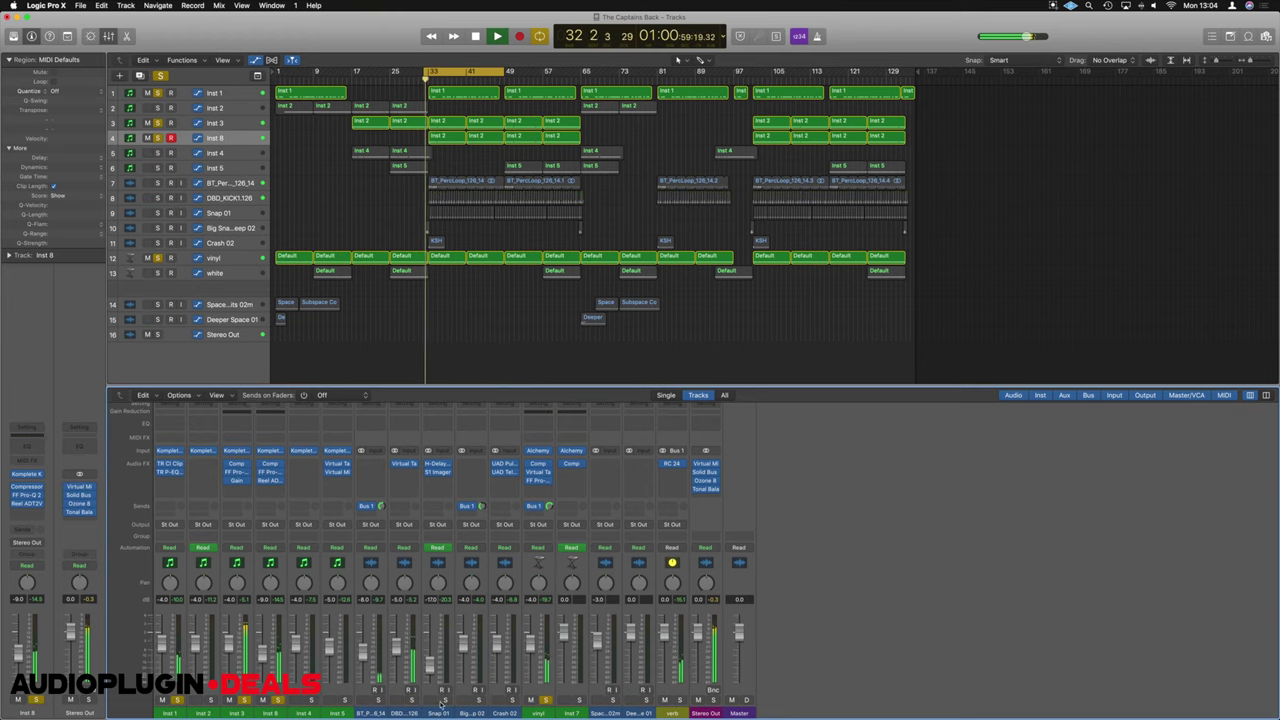
pyautogui.scroll(5, 813, 650)
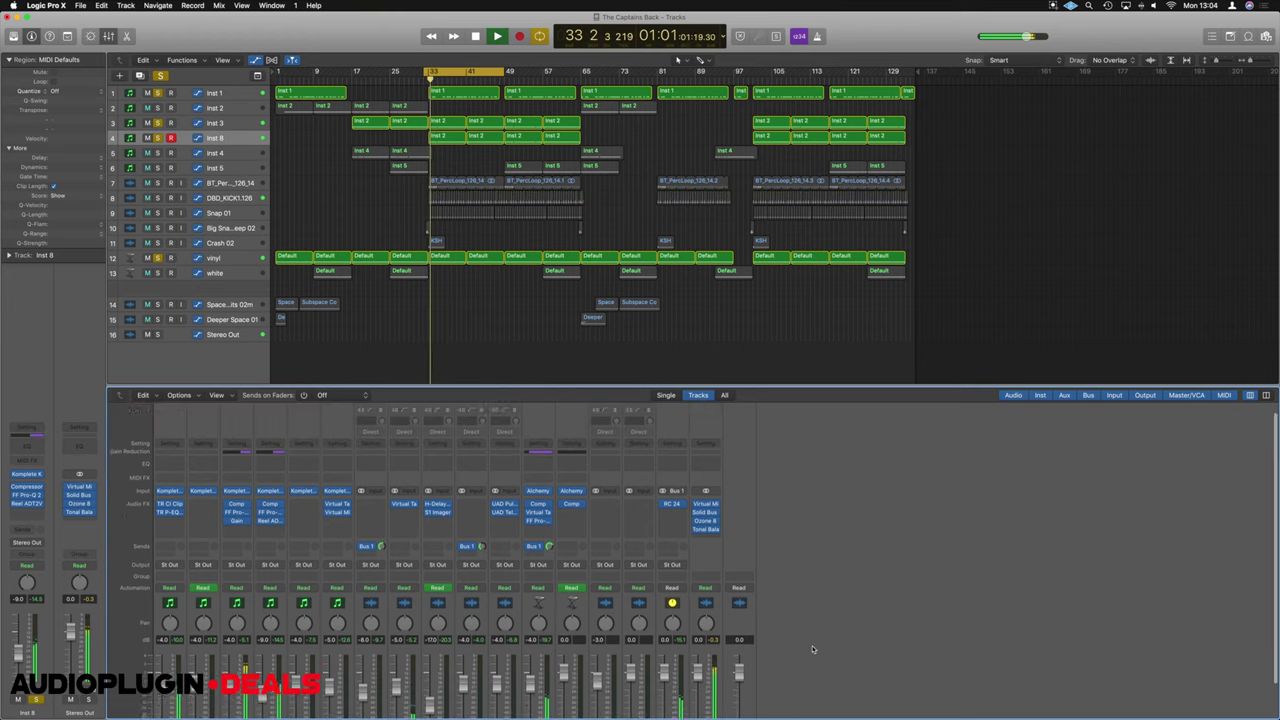
pyautogui.scroll(-5, 810, 650)
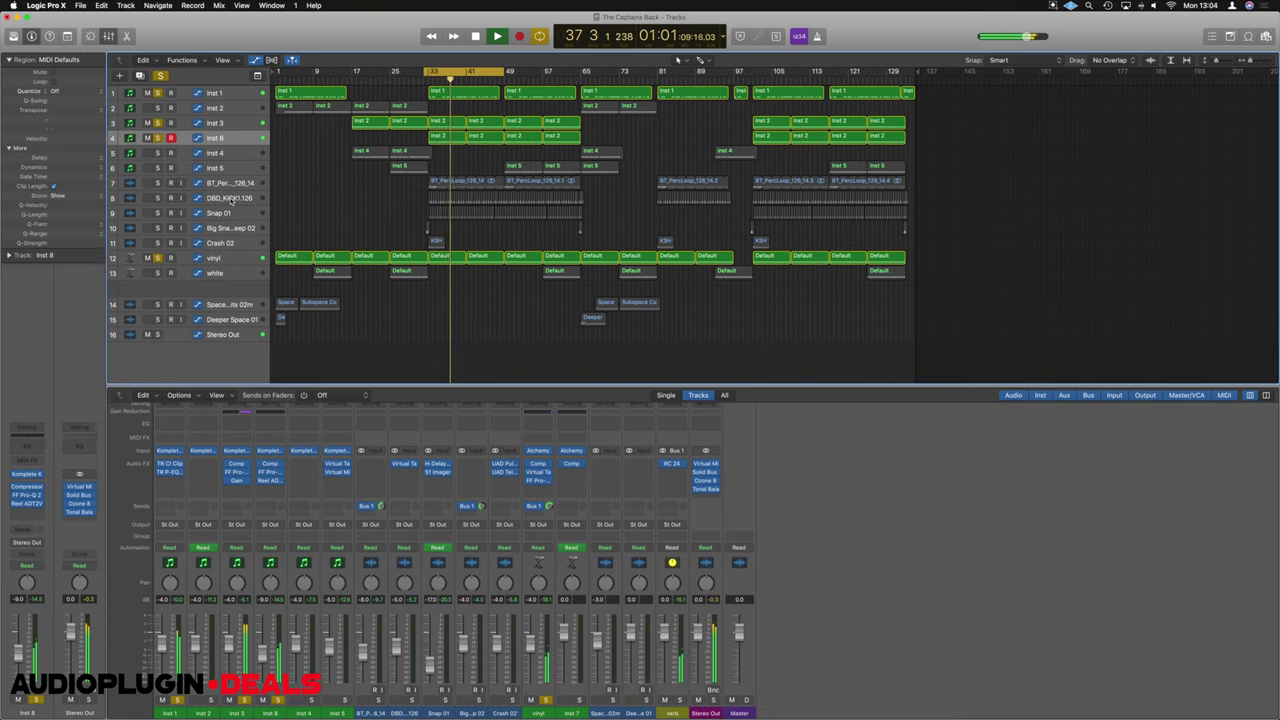
pyautogui.click(416, 655)
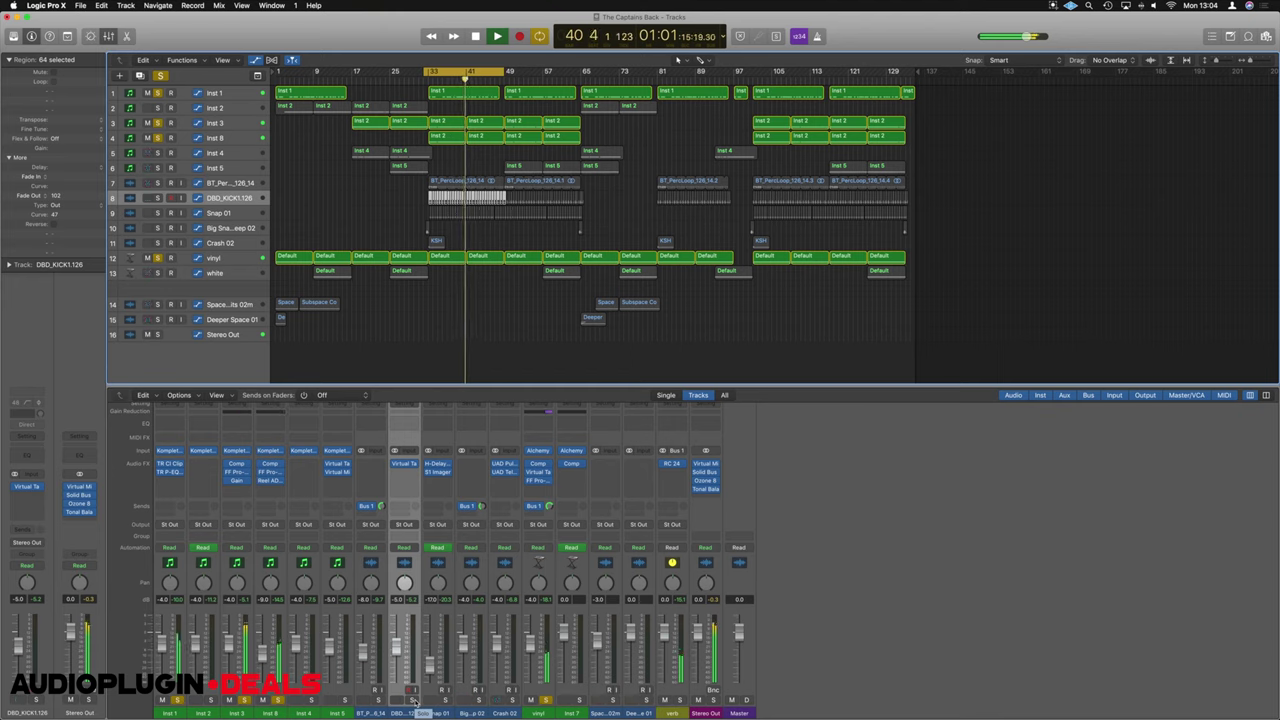
# - Solo DBD_KICK with the other parts, restart playback, then clear all solos and stop
pyautogui.click(413, 700)
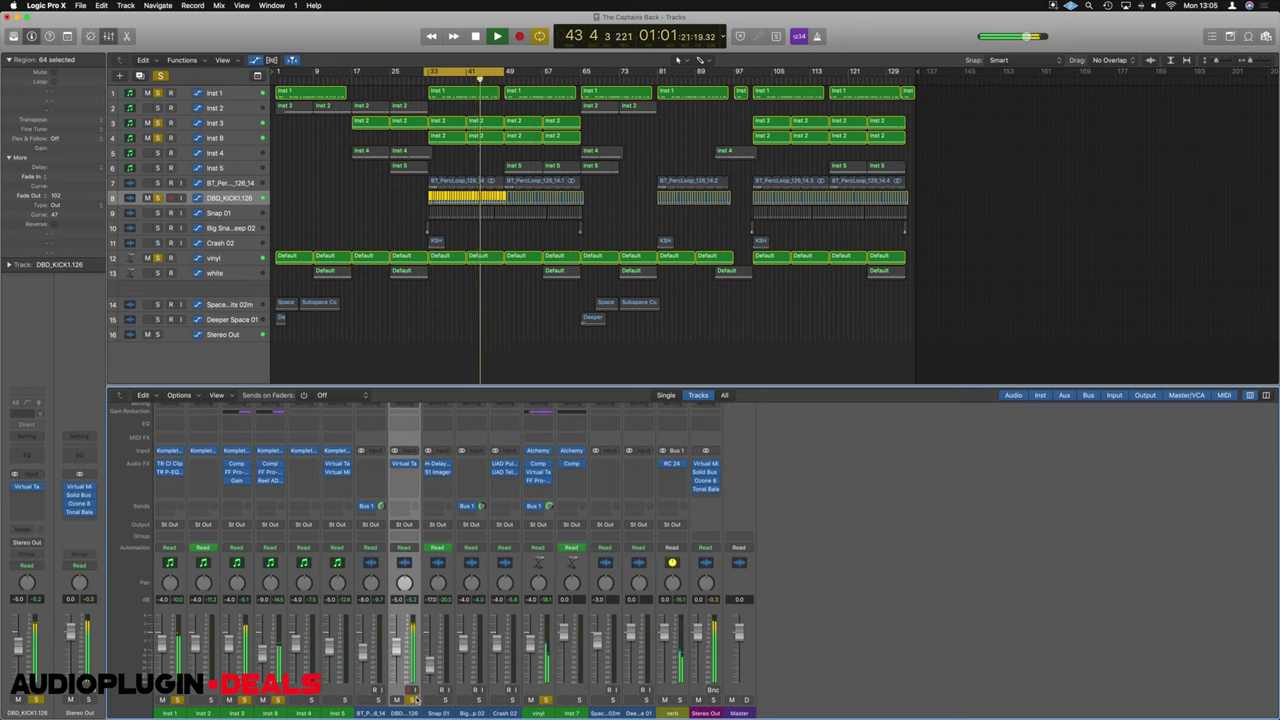
pyautogui.press('space')
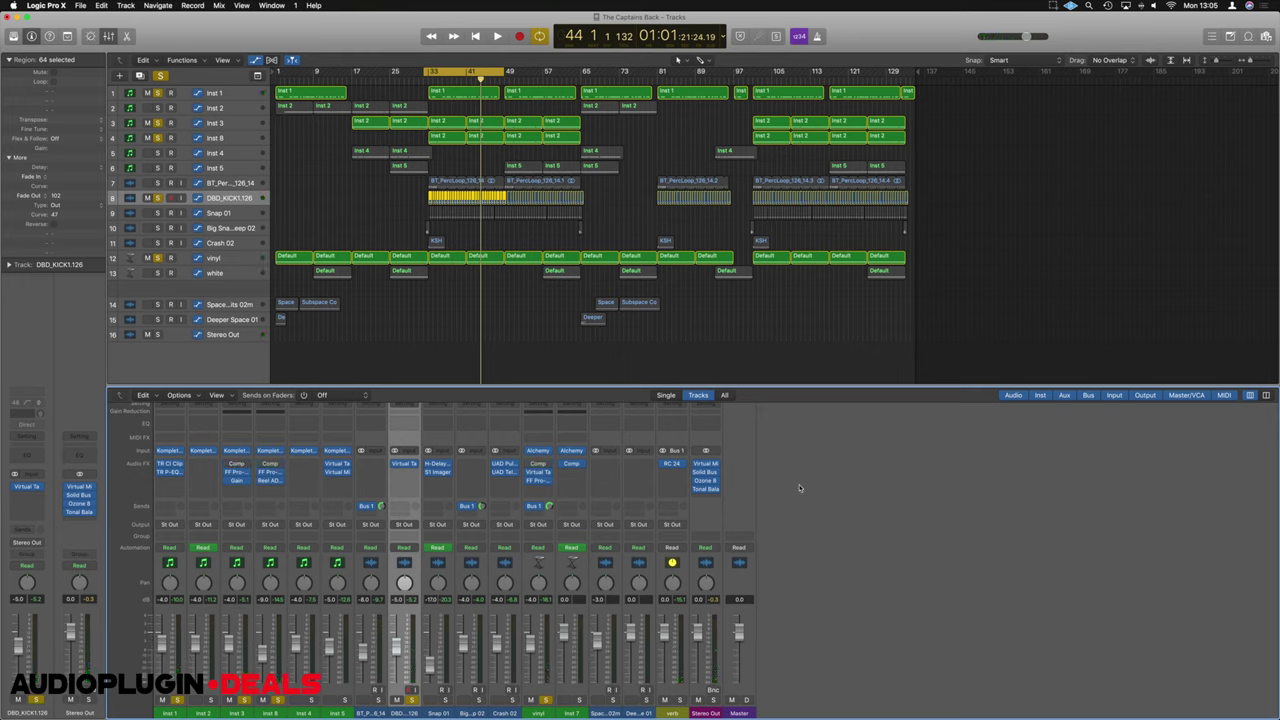
pyautogui.press('space')
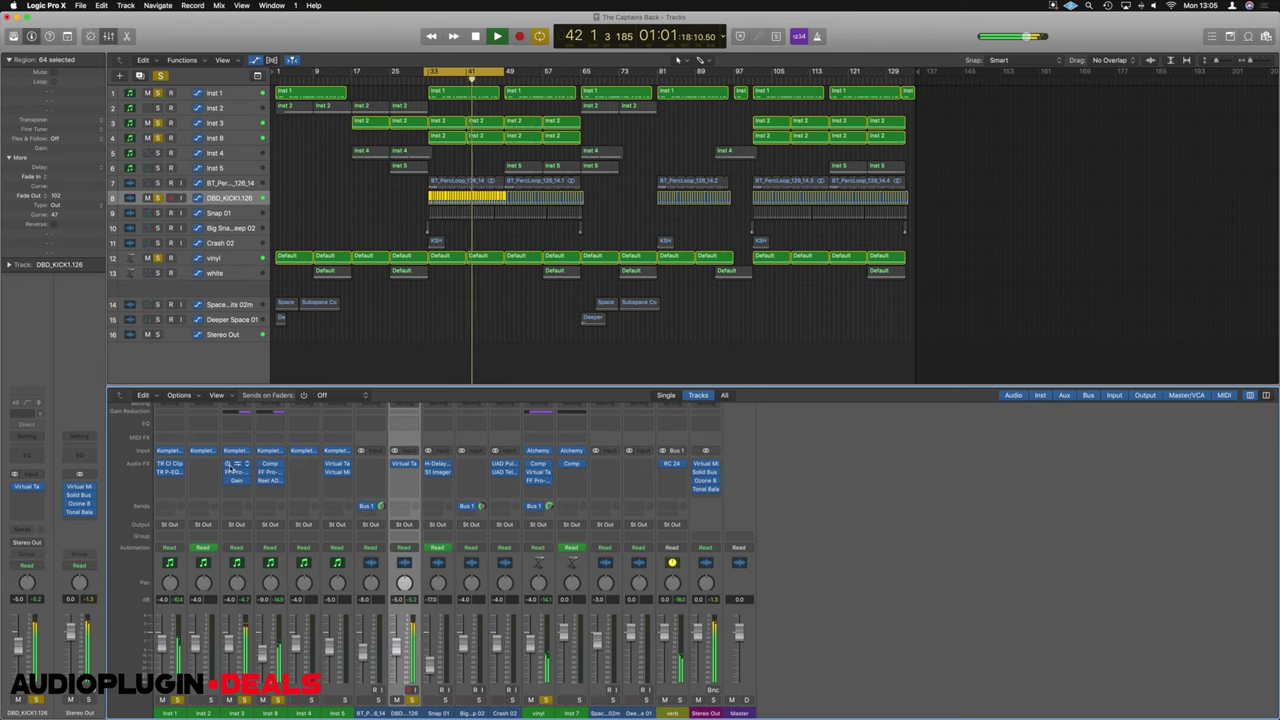
pyautogui.click(546, 700)
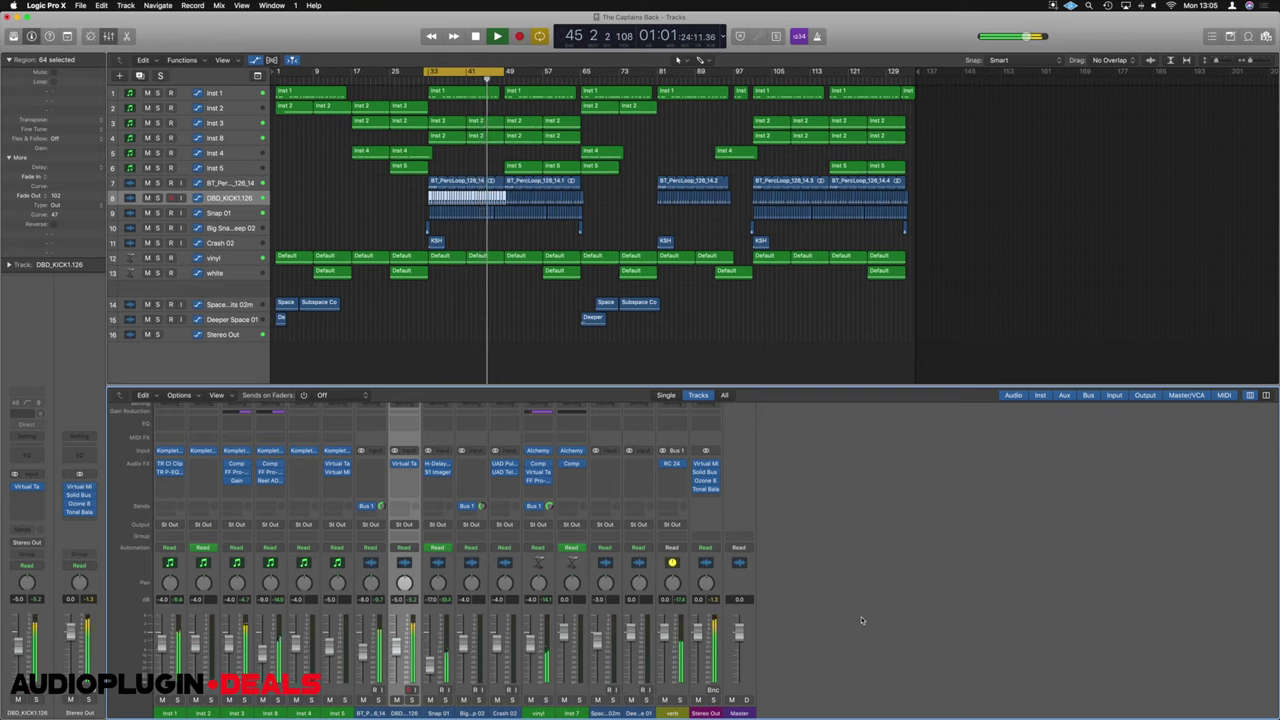
pyautogui.press('space')
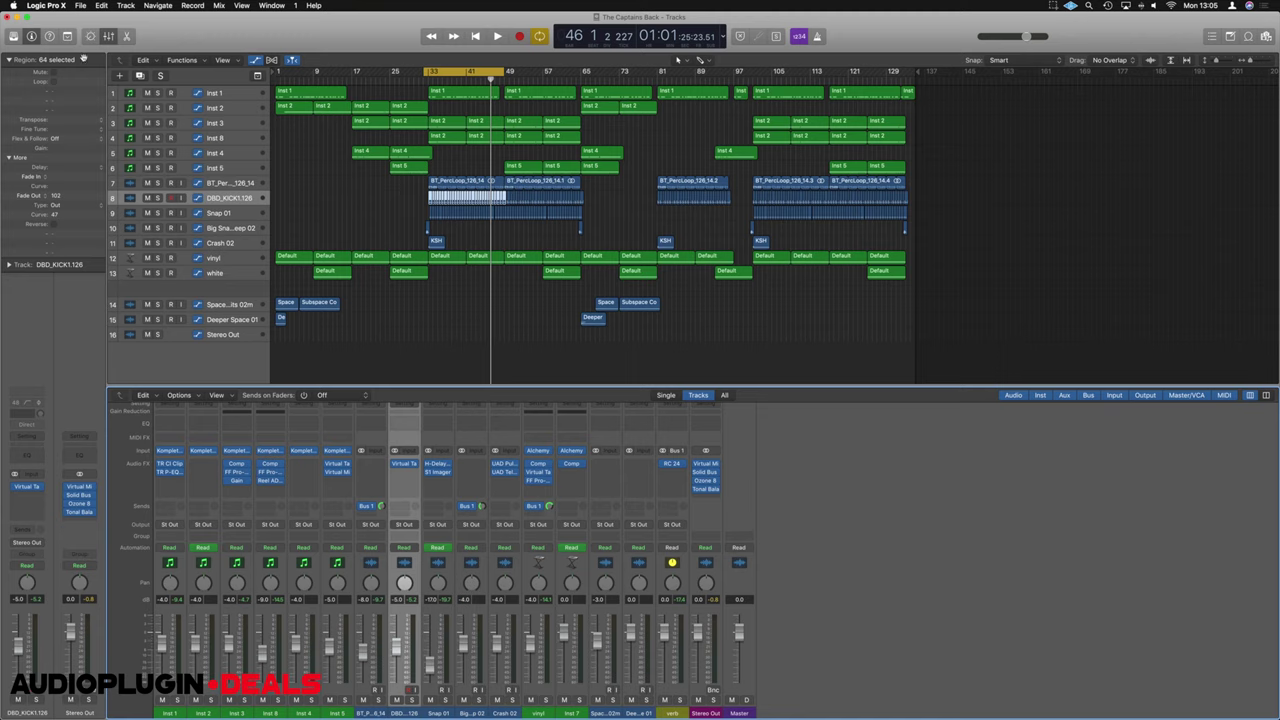
# - Switch to the Untitled 17 project and select the Submerged Bass Synth Bass 02 track
pyautogui.click(80, 6)
pyautogui.click(80, 6)
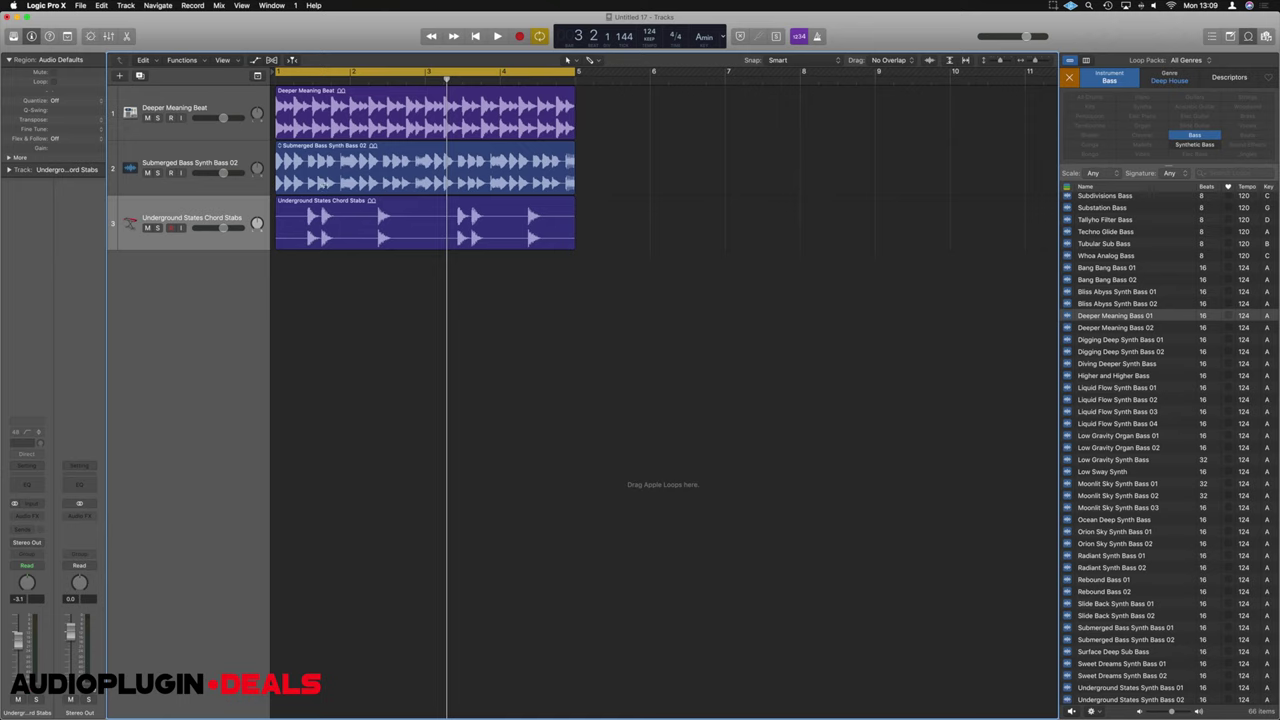
pyautogui.click(228, 155)
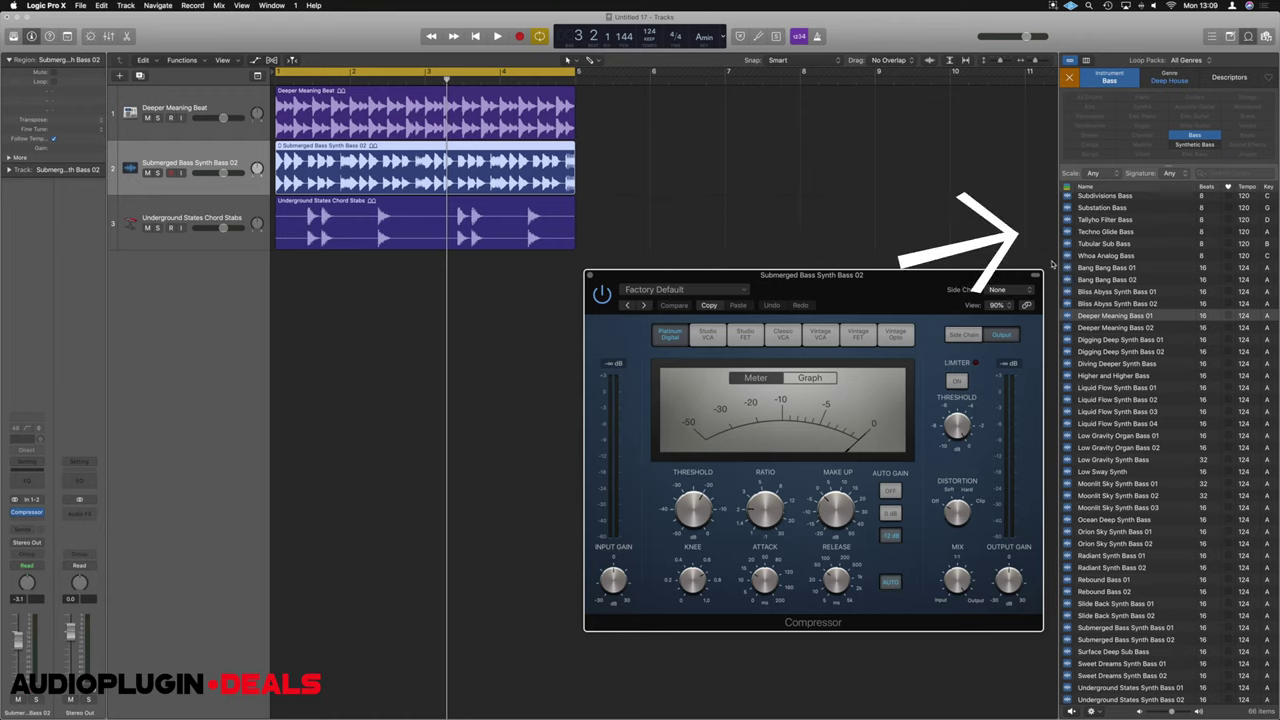
# - Key the bass compressor's side chain to Deeper Meaning Beat (Audio 3), then solo the beat and play
pyautogui.click(1037, 280)
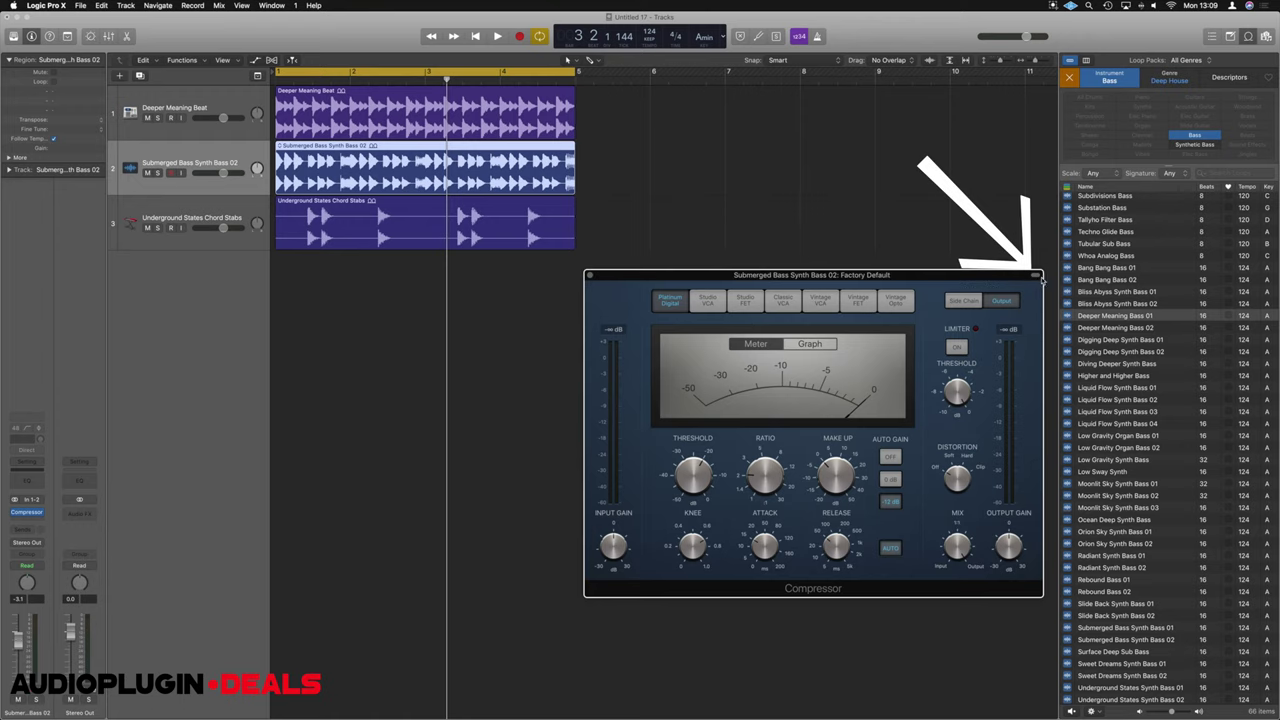
pyautogui.click(1035, 276)
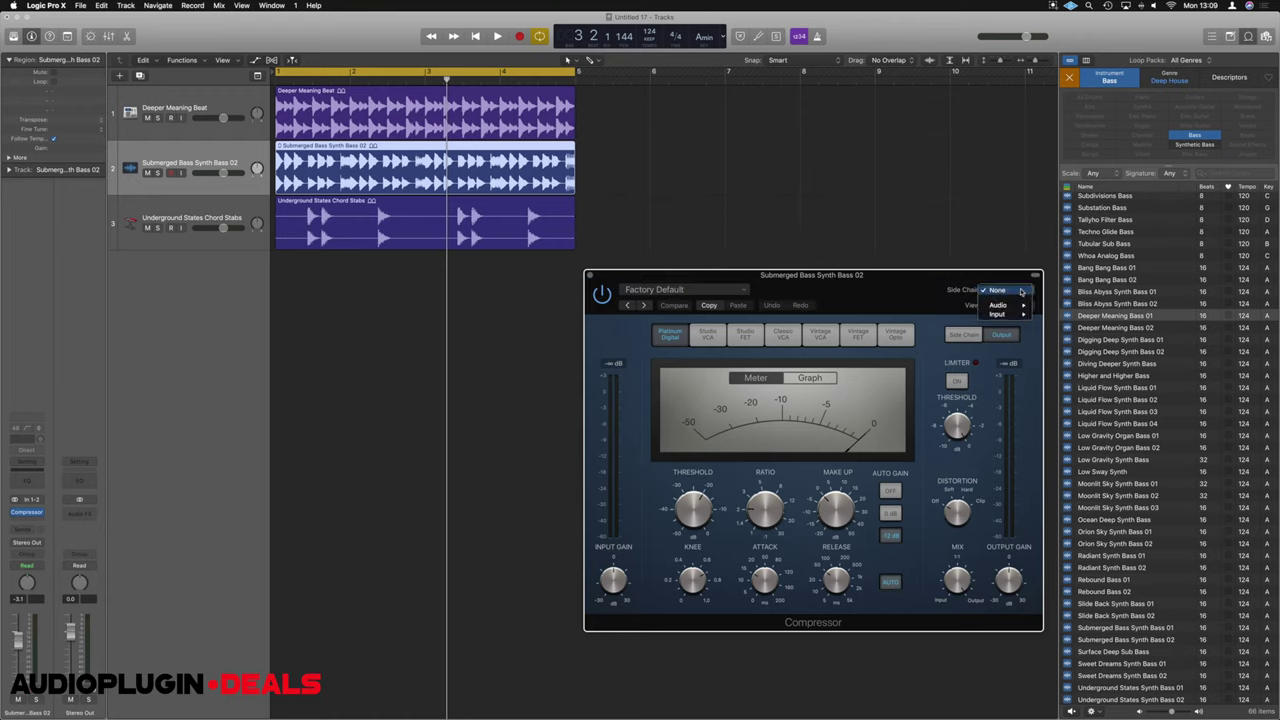
pyautogui.moveTo(1013, 307)
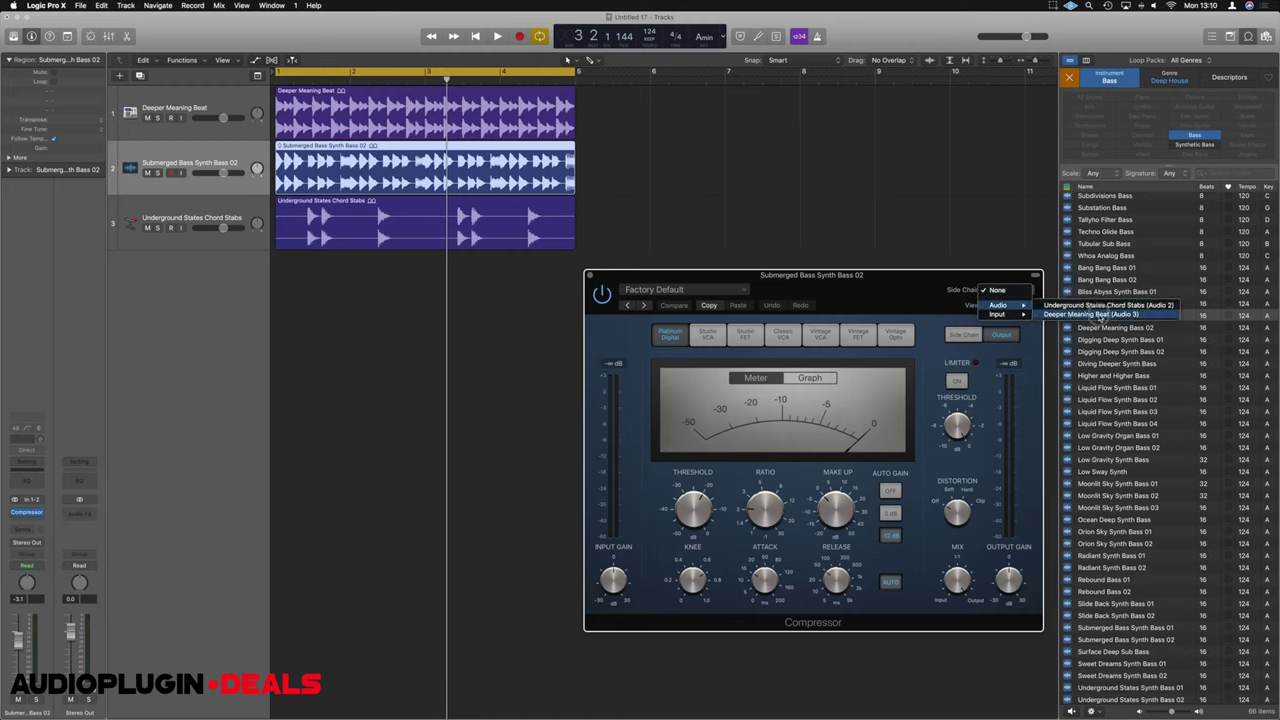
pyautogui.click(1100, 316)
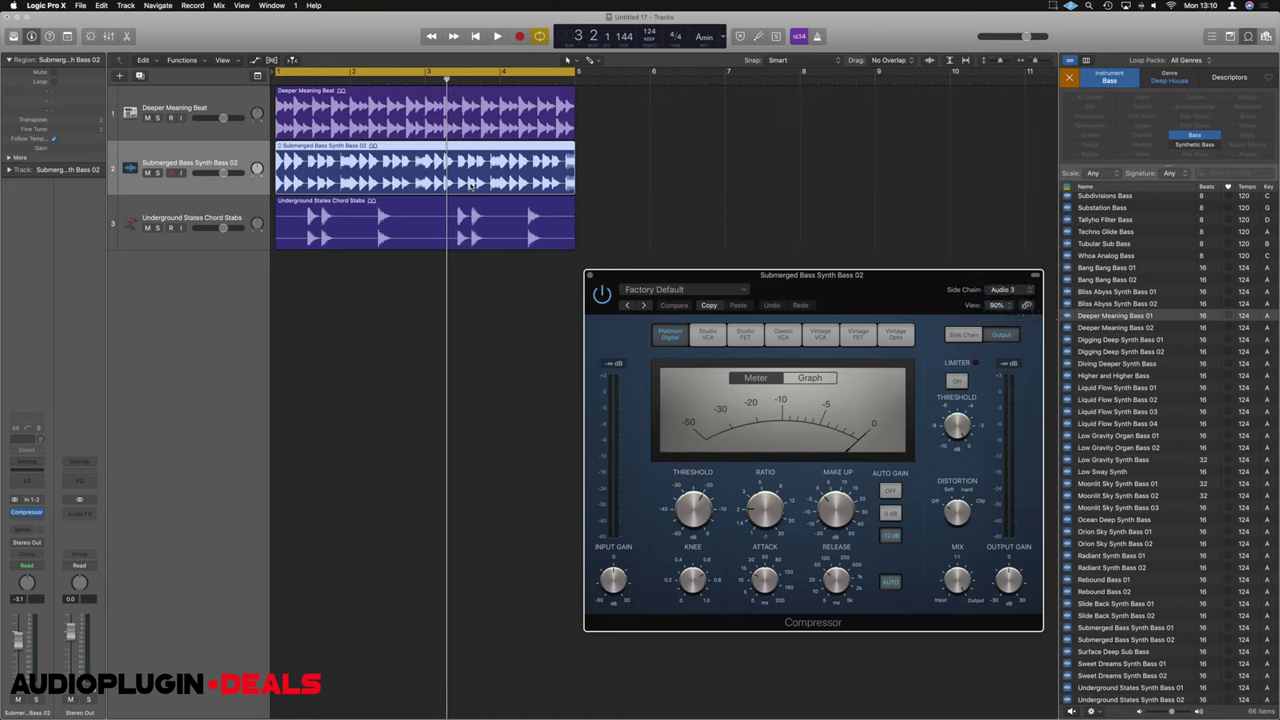
pyautogui.click(159, 118)
pyautogui.press('space')
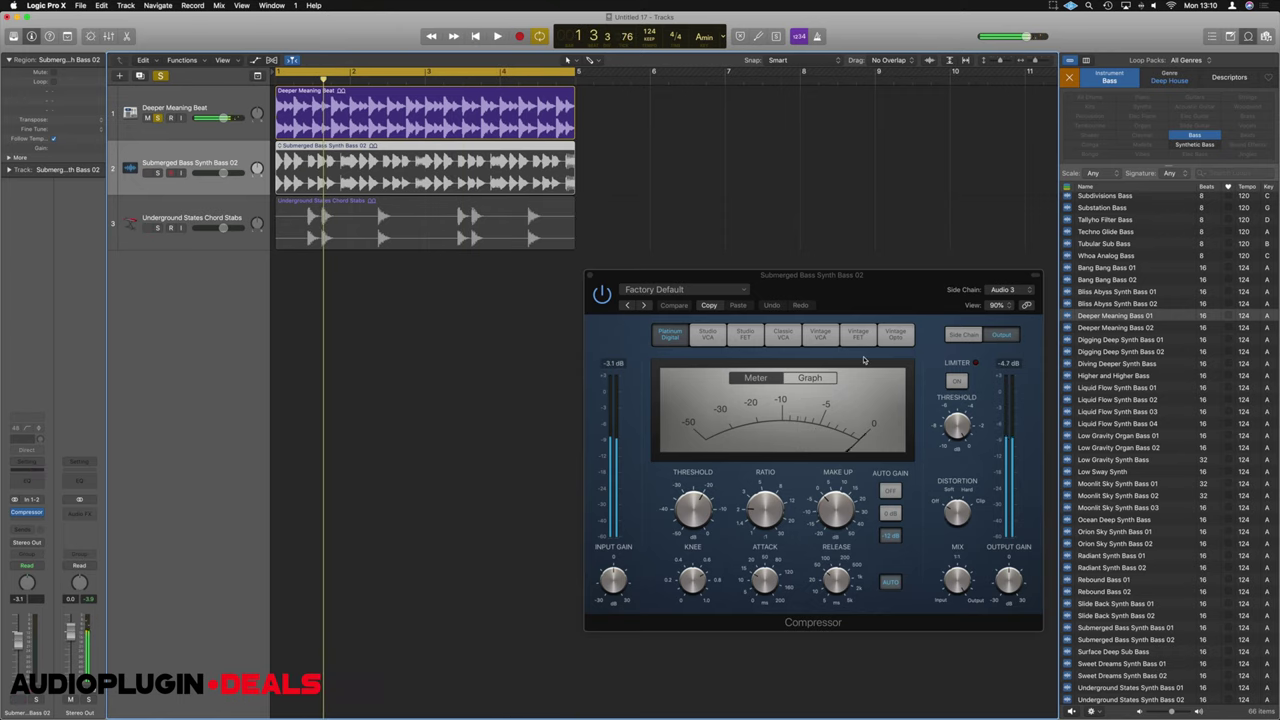
# - Turn the Compressor's Auto Gain off, clear the peak readout, and lower Attack to 11.5 ms
pyautogui.click(601, 295)
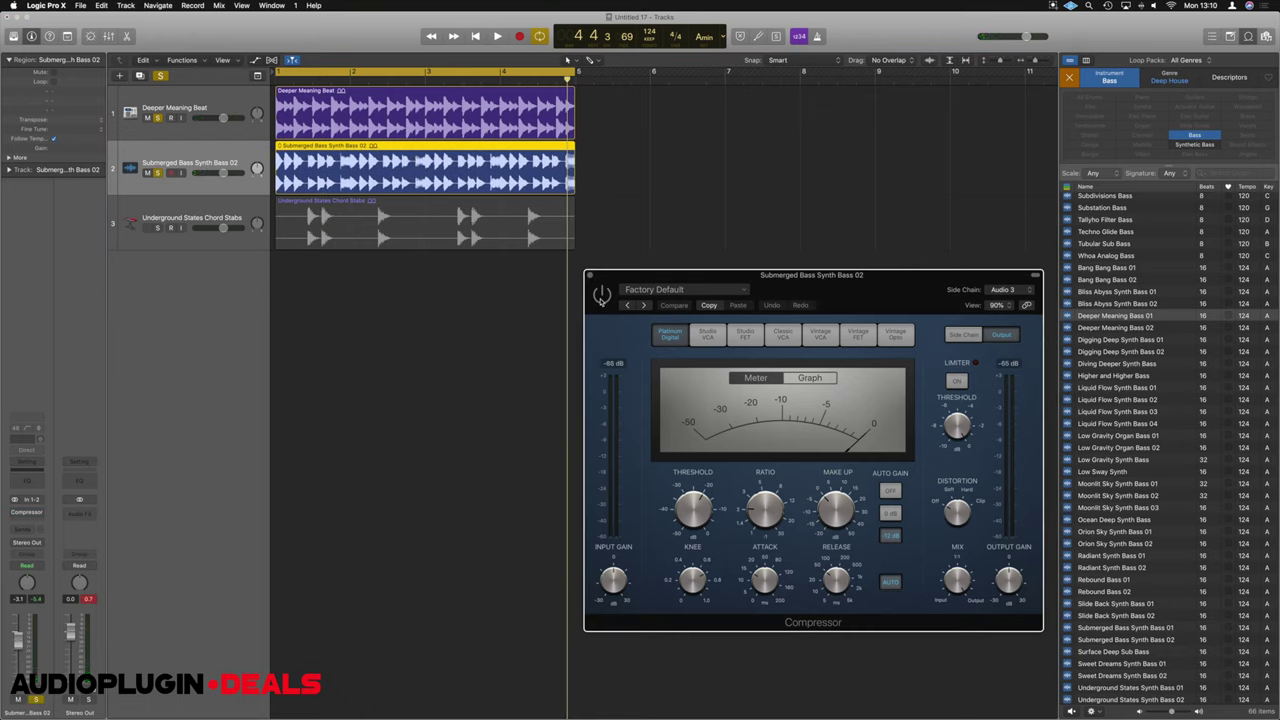
pyautogui.click(890, 492)
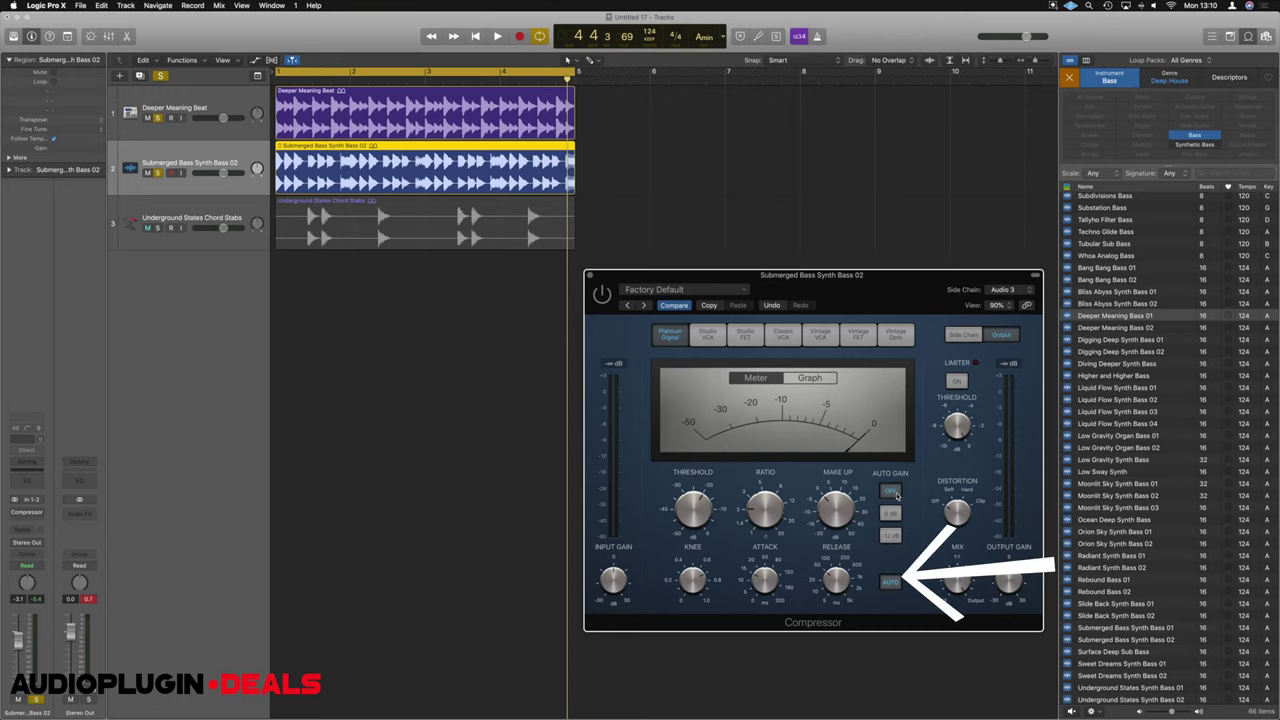
pyautogui.click(90, 600)
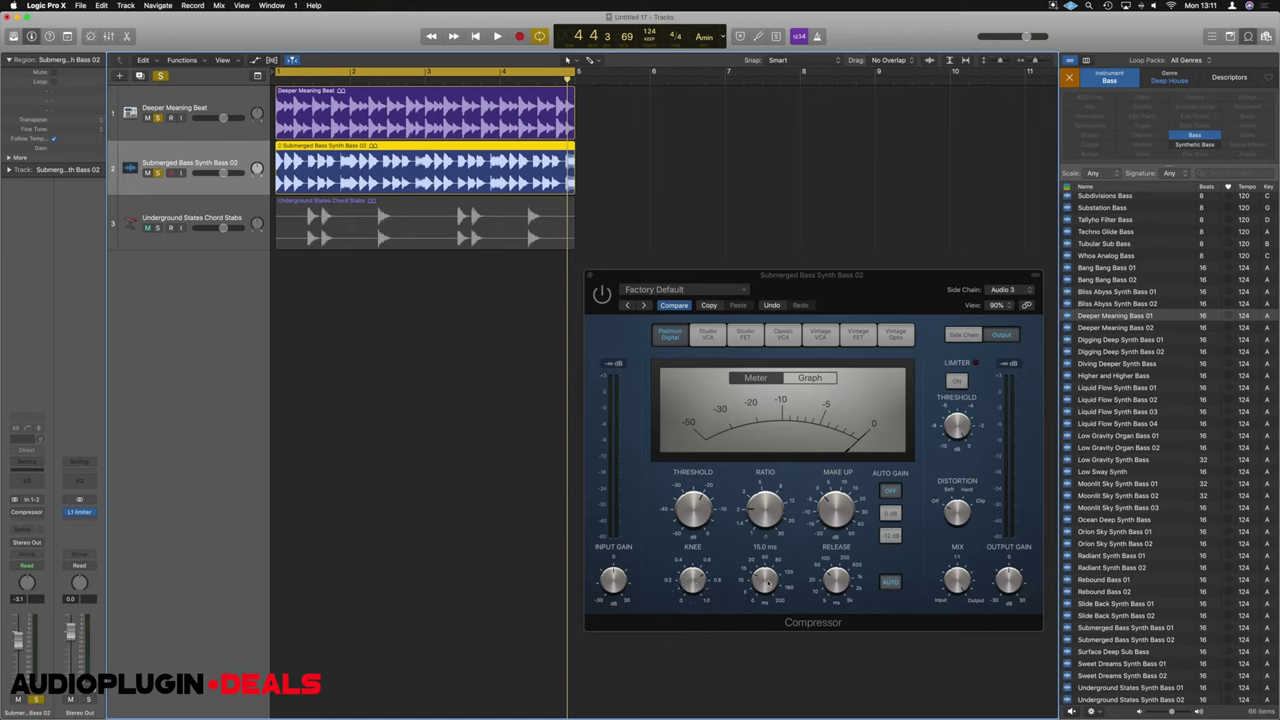
pyautogui.moveTo(767, 582); pyautogui.dragTo(765, 588)
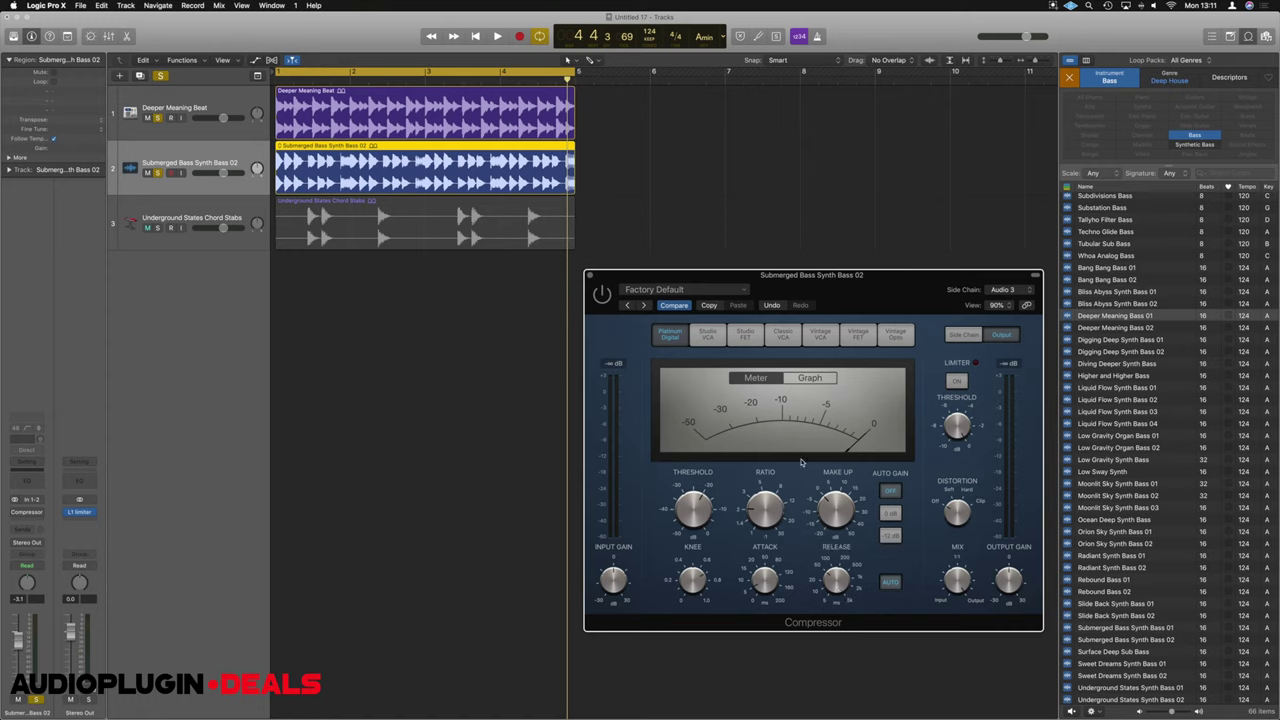
# - During playback set Threshold to -16.5 dB, then compare the Compressor bypassed and active
pyautogui.press('space')
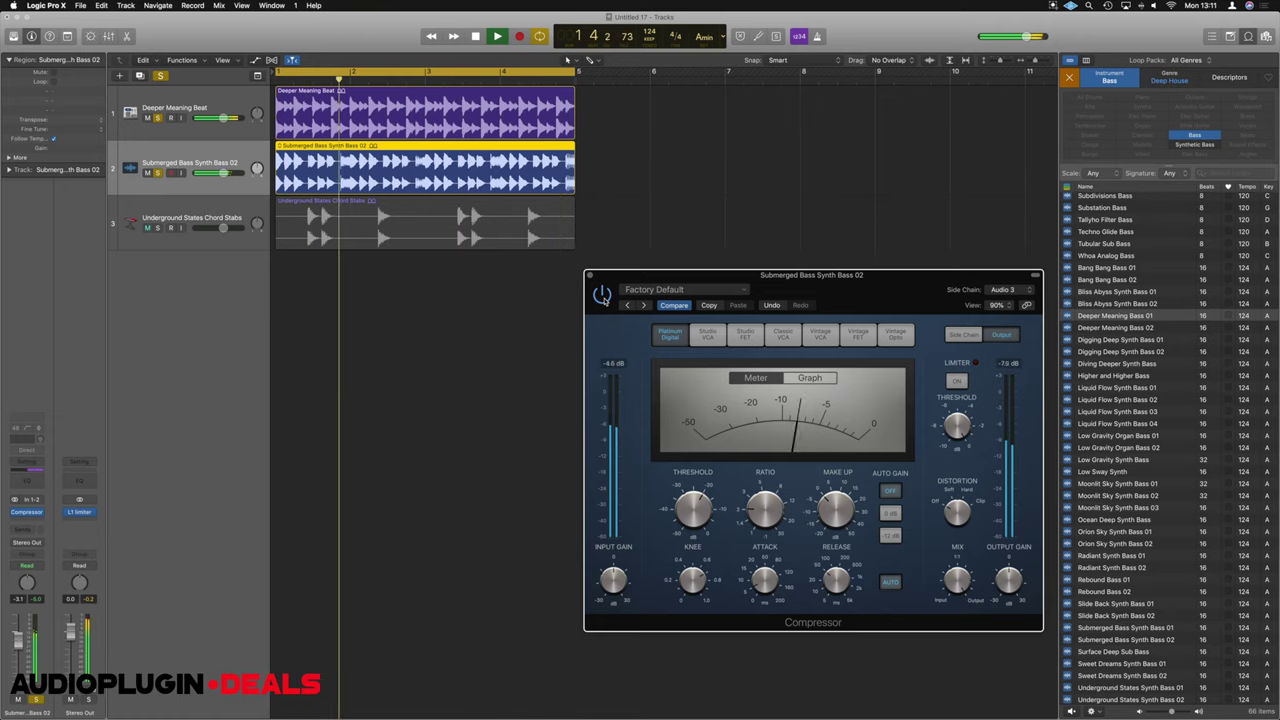
pyautogui.moveTo(835, 508)
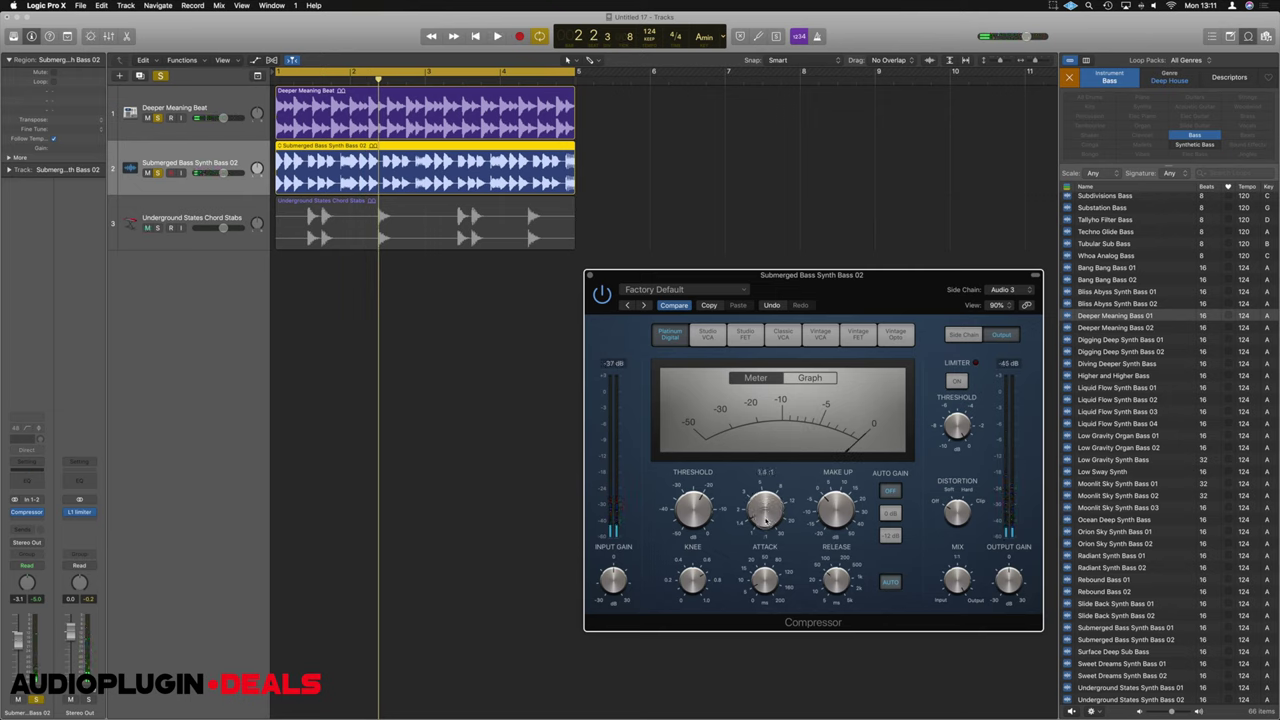
pyautogui.press('space')
pyautogui.moveTo(697, 520)
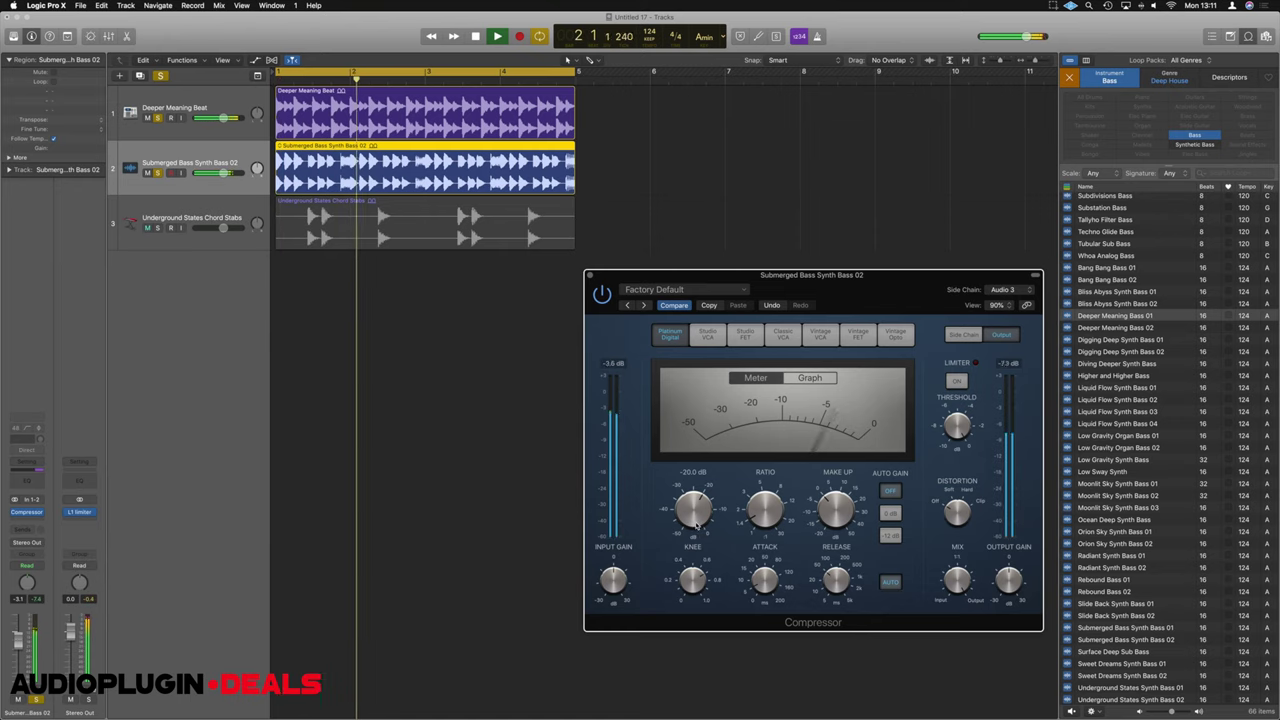
pyautogui.moveTo(697, 520); pyautogui.dragTo(699, 513)
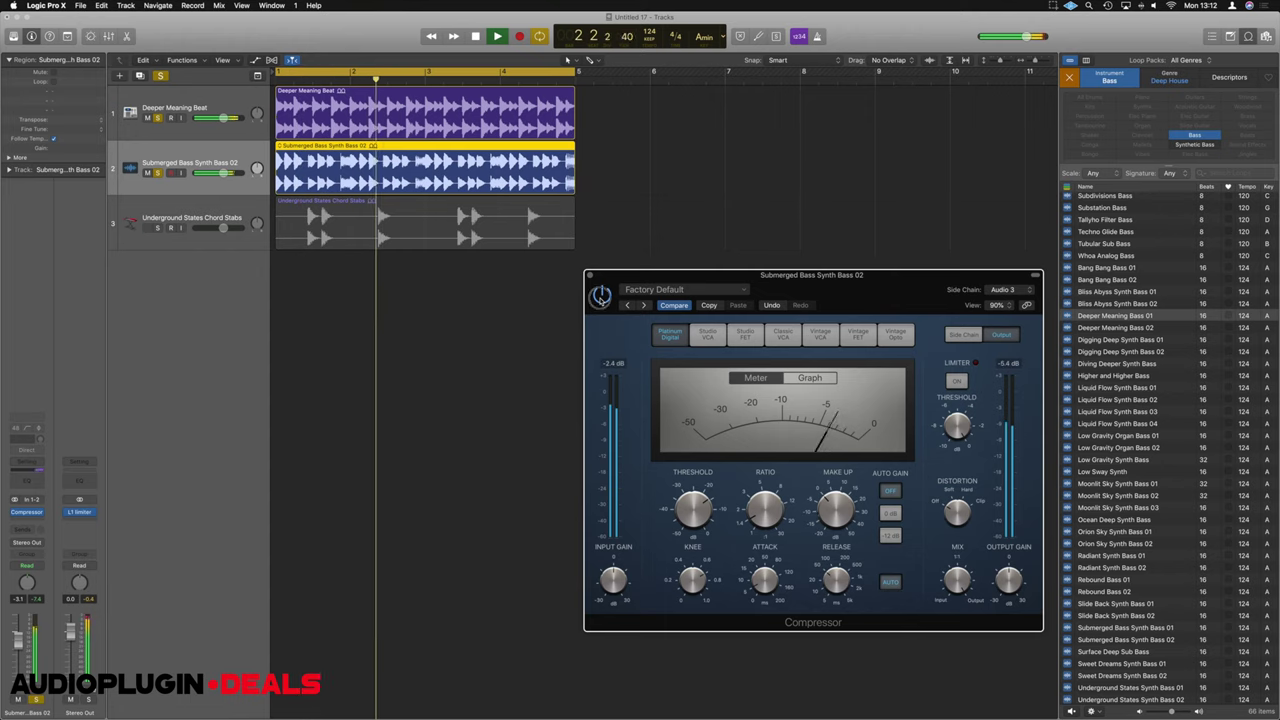
pyautogui.click(601, 296)
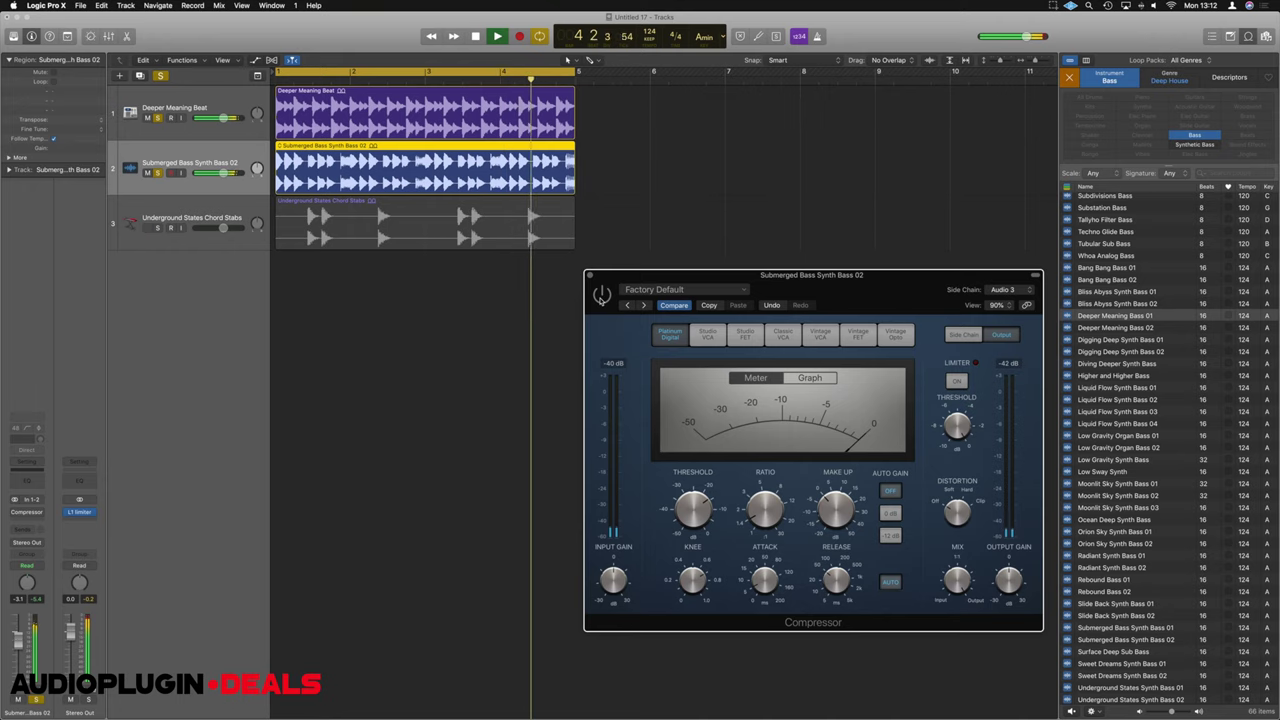
pyautogui.click(601, 296)
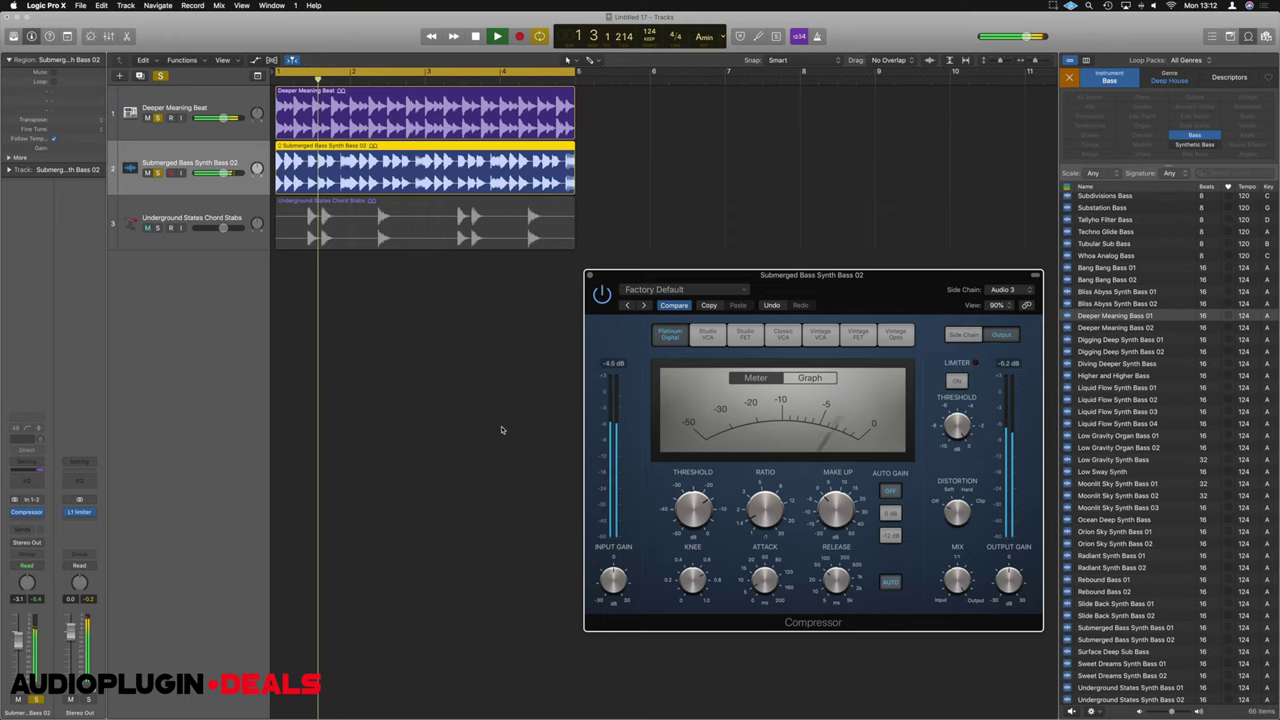
# - Switch the bass compressor to the Studio FET model and play the loop through to hear it
pyautogui.click(740, 335)
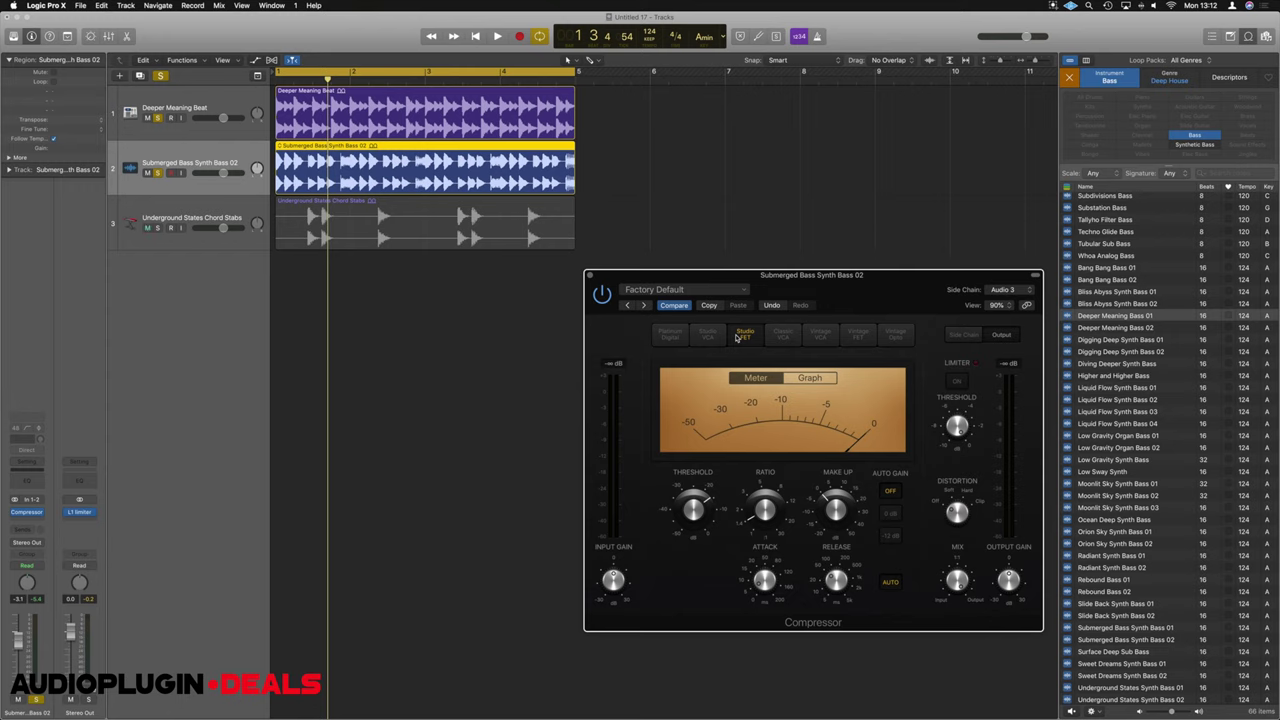
pyautogui.press('space')
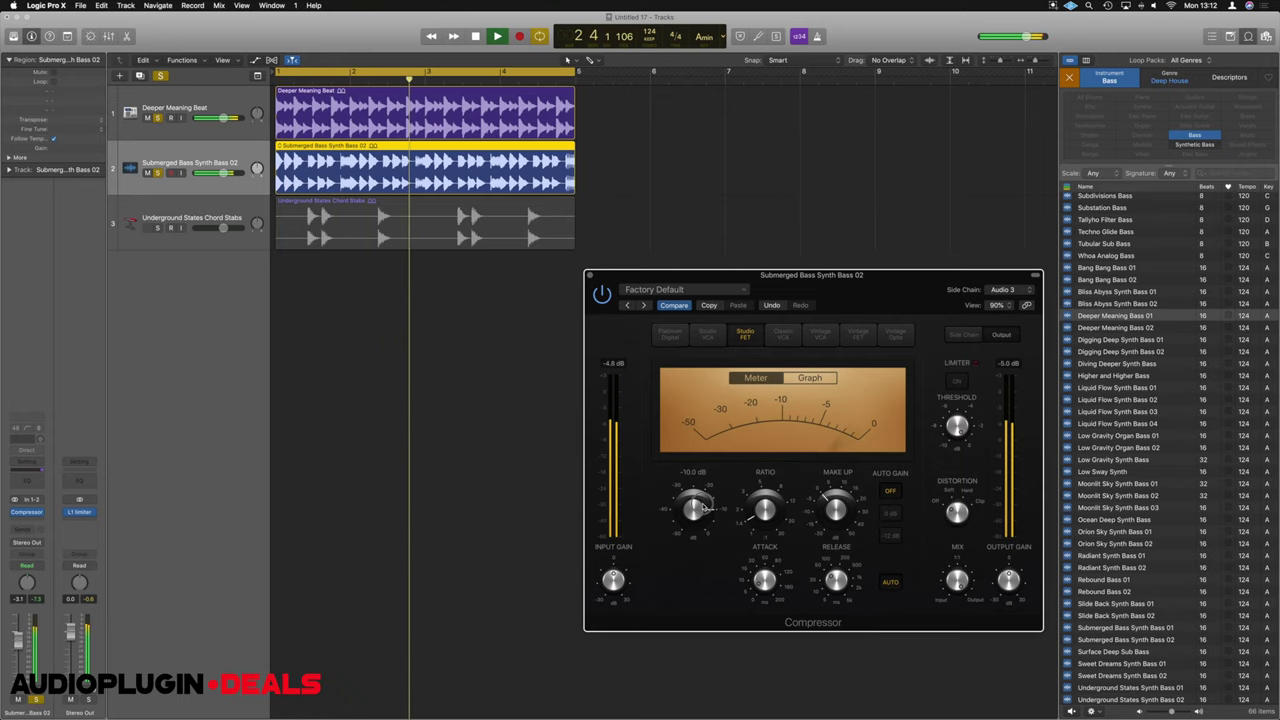
pyautogui.moveTo(703, 507)
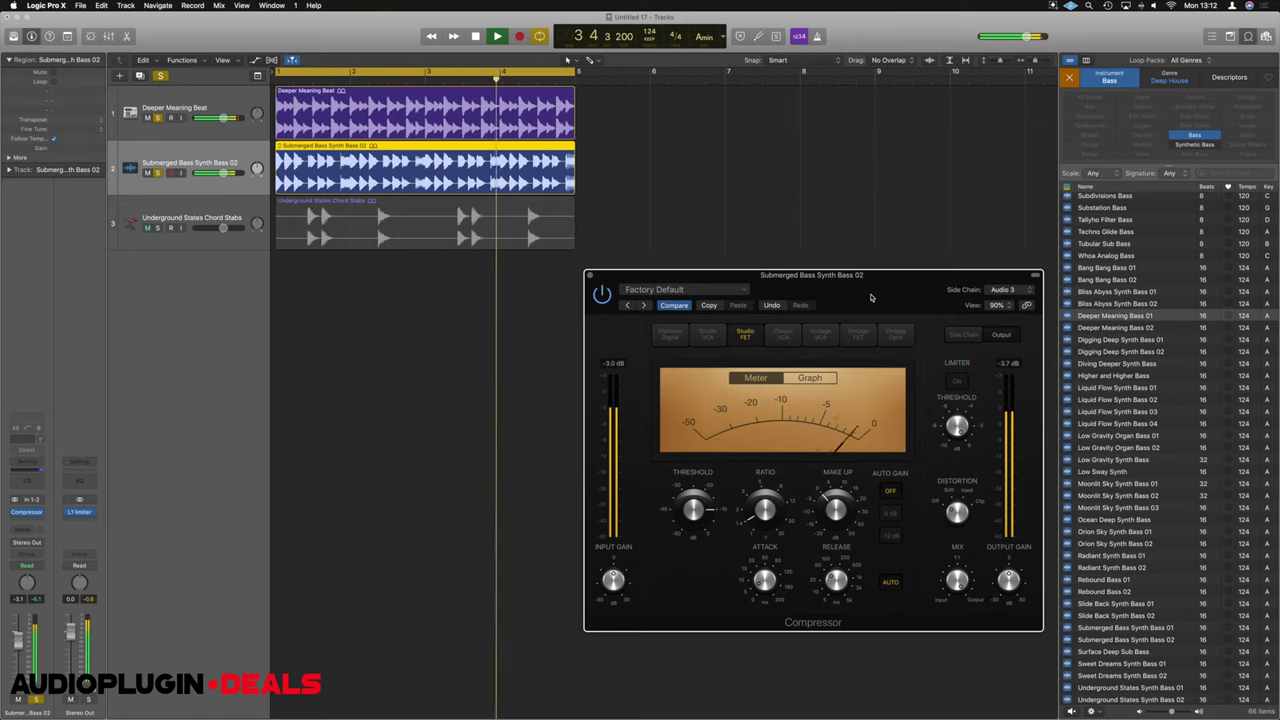
pyautogui.press('space')
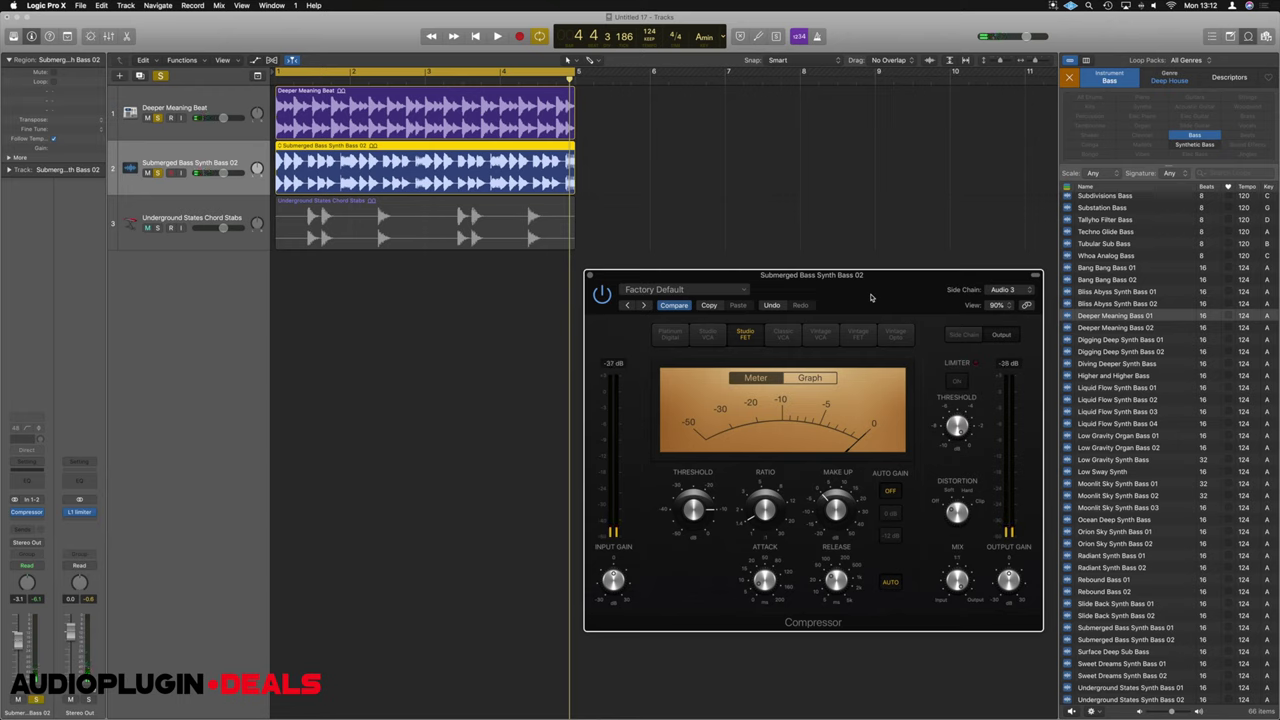
# - Solo the Chord Stabs track and, during playback, lower the side-chain filter frequency to 41.24 Hz
pyautogui.click(158, 228)
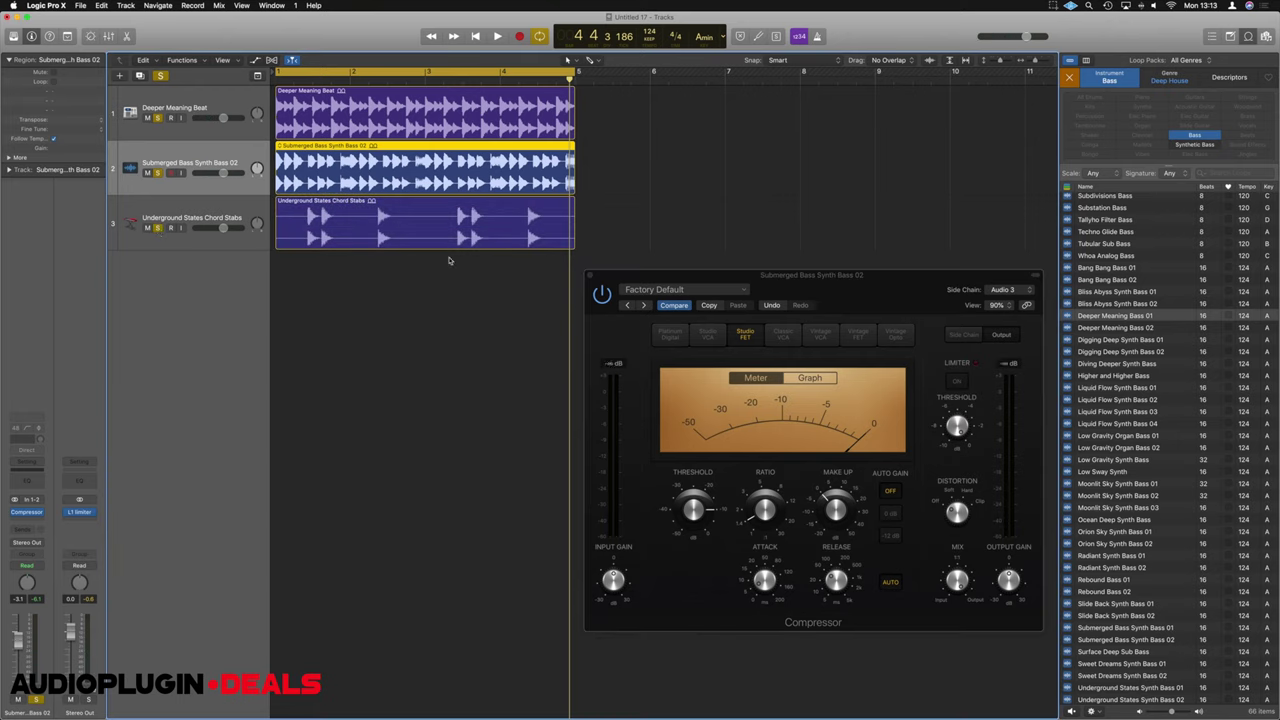
pyautogui.click(972, 338)
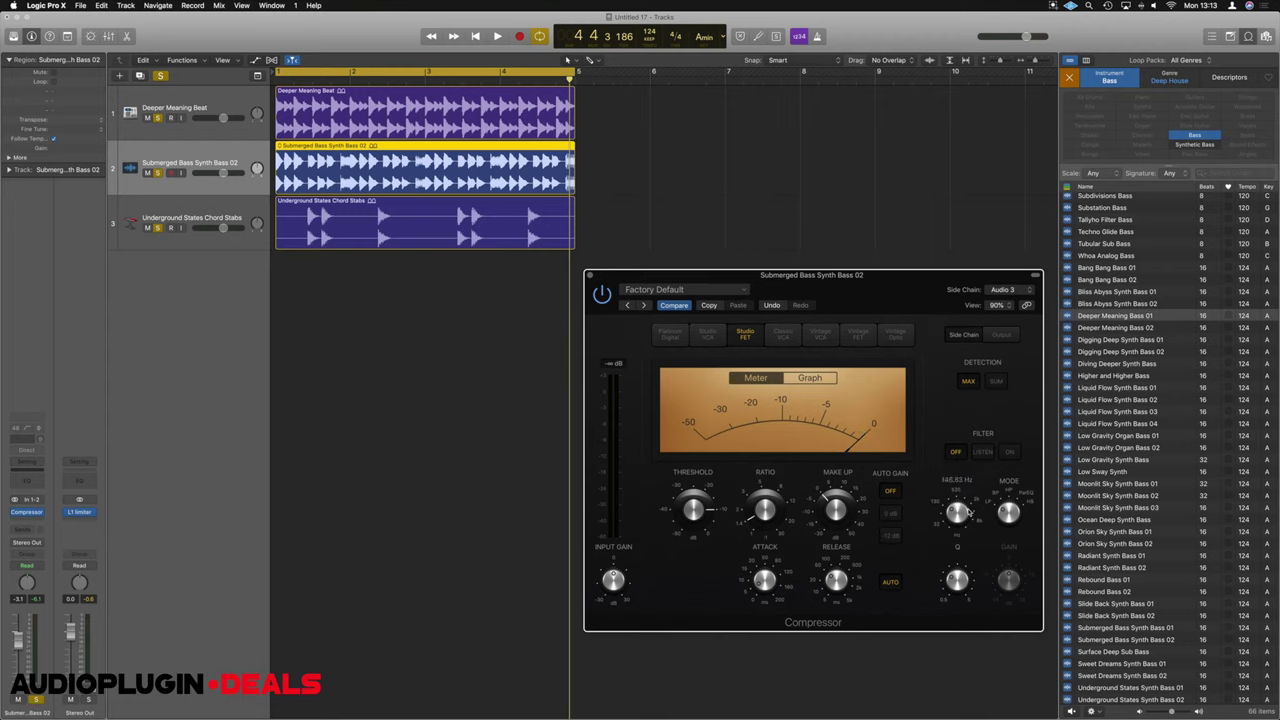
pyautogui.press('space')
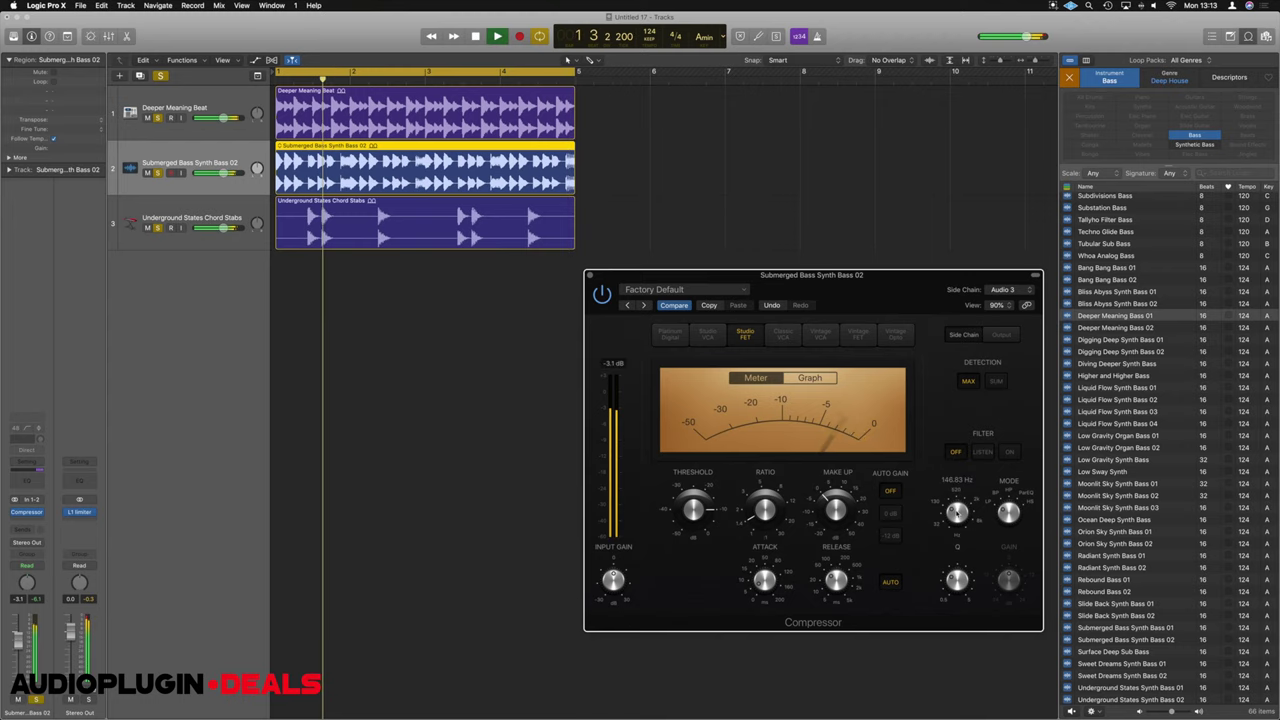
pyautogui.moveTo(955, 512); pyautogui.dragTo(957, 530)
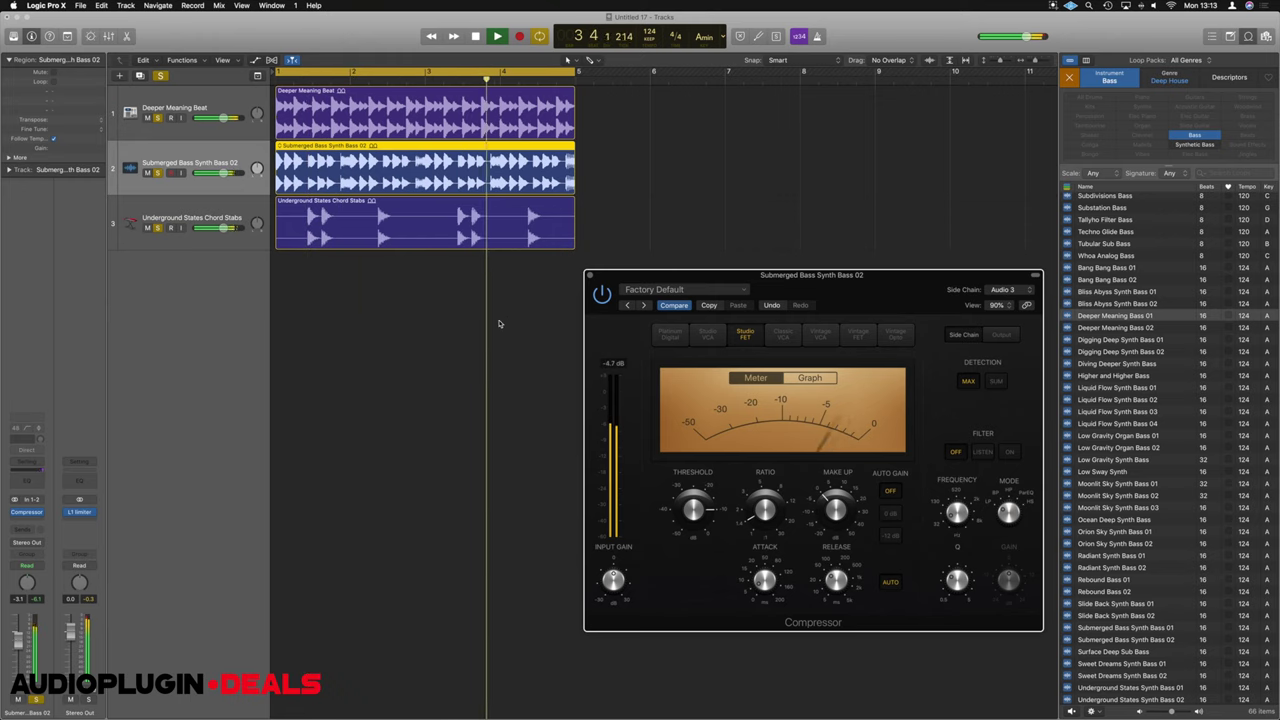
# - Stop playback, add Liquid Flow Synth Pluck 01 above the Chord Stabs track, and show the Mixer
pyautogui.press('space')
pyautogui.click(1137, 121)
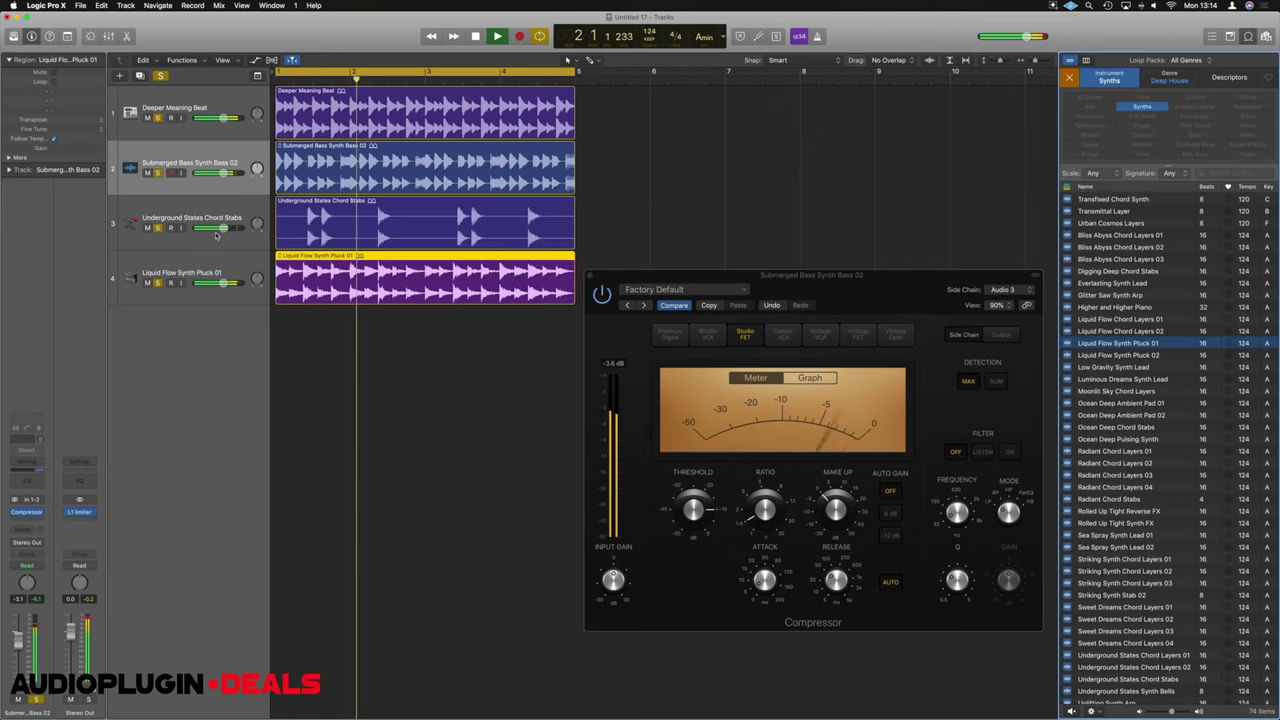
pyautogui.moveTo(237, 230); pyautogui.dragTo(237, 294)
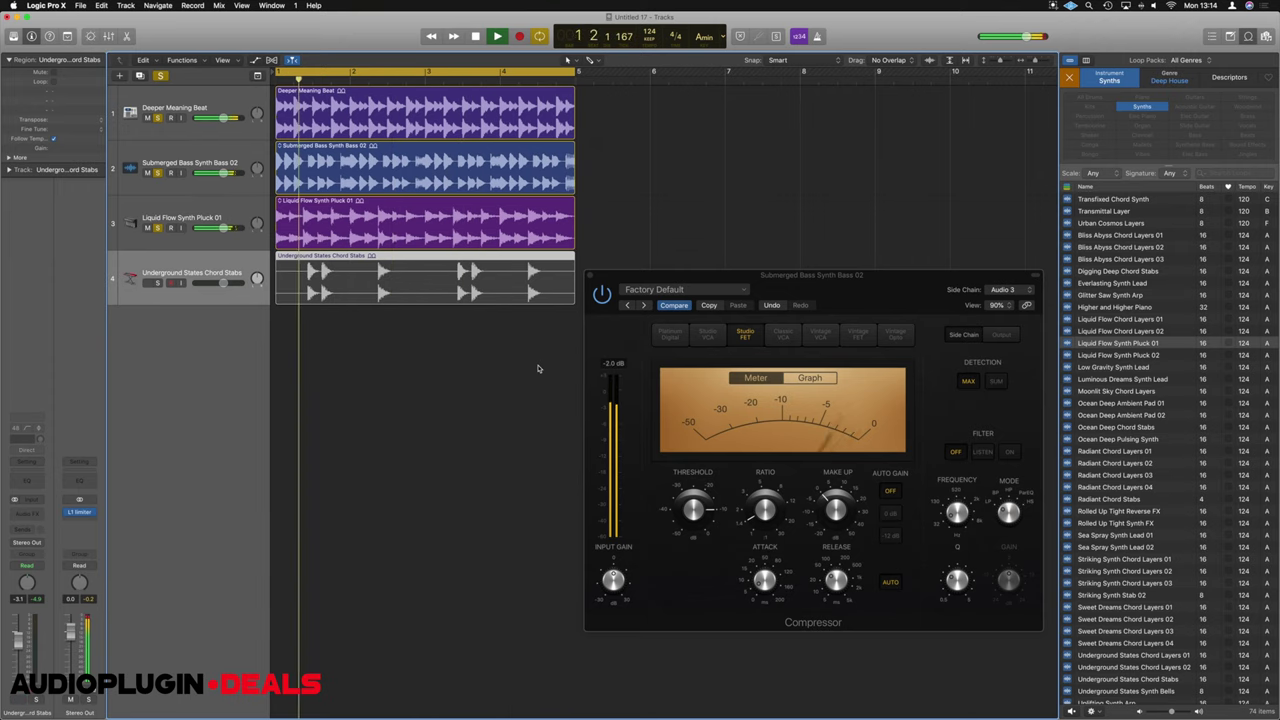
pyautogui.press('x')
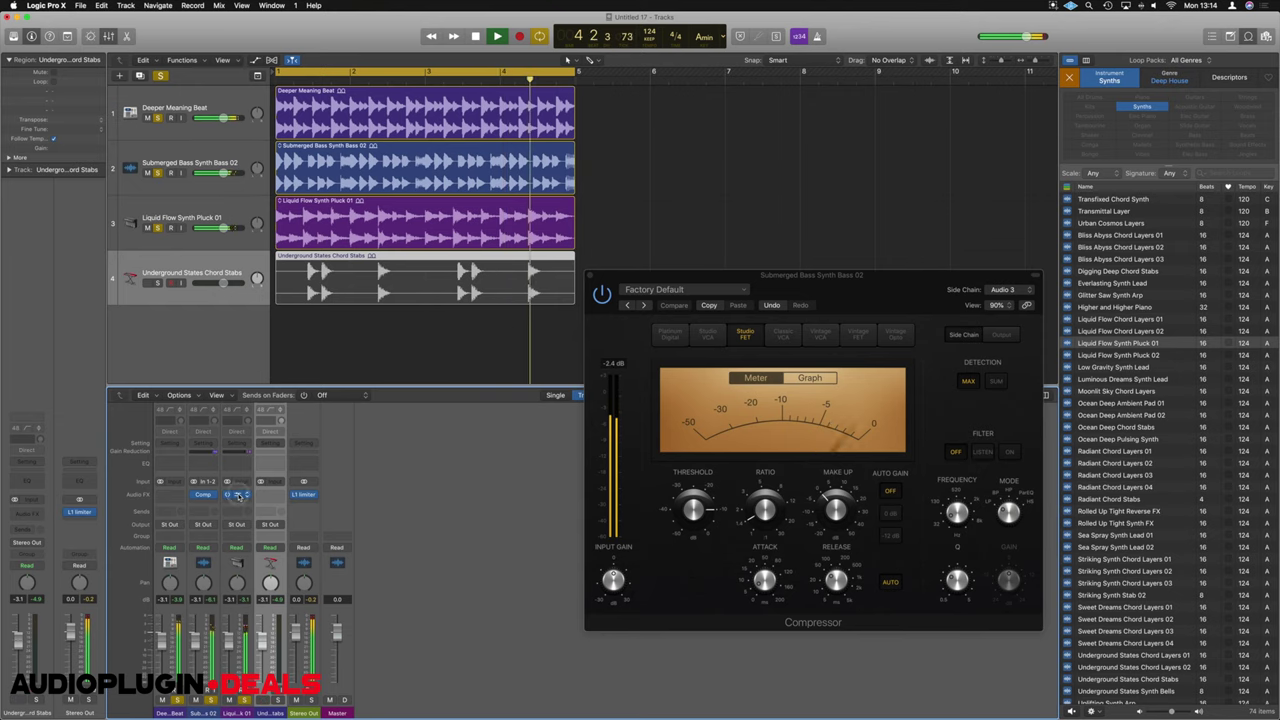
# - Open the Liquid Flow Synth Pluck 01 compressor, close the bass compressor window, and move it aside
pyautogui.click(237, 494)
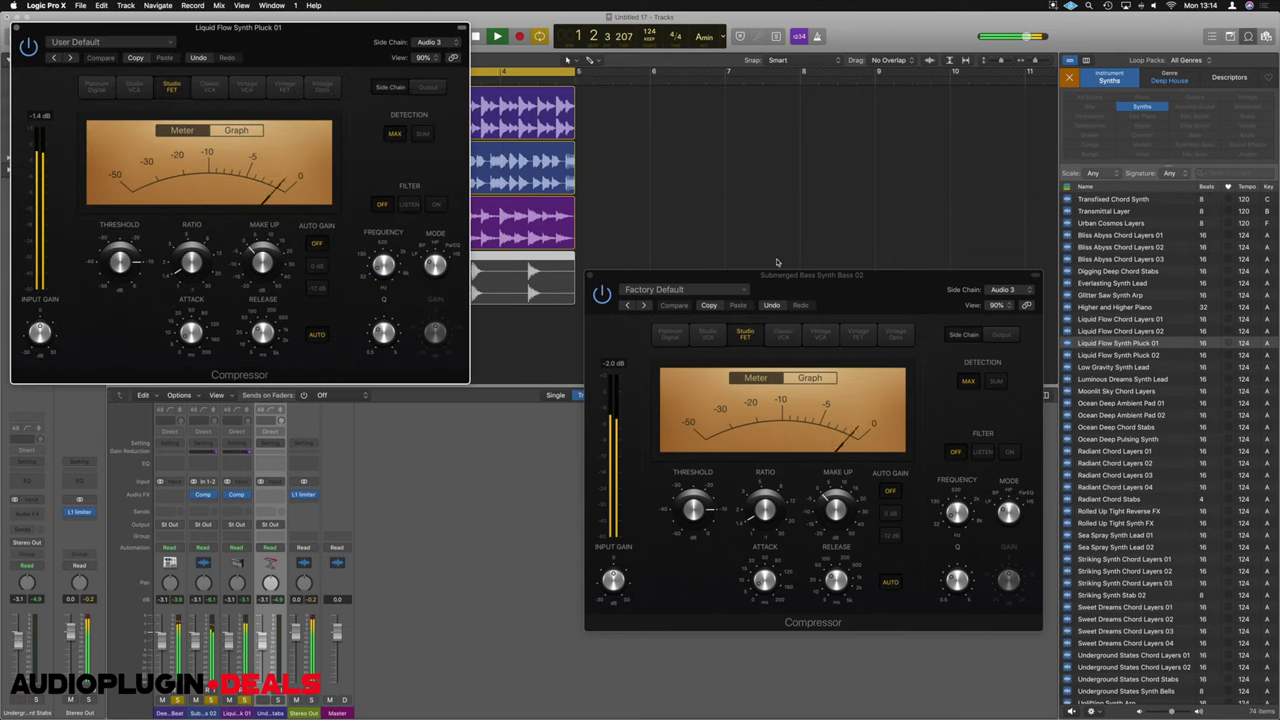
pyautogui.press('super+w')
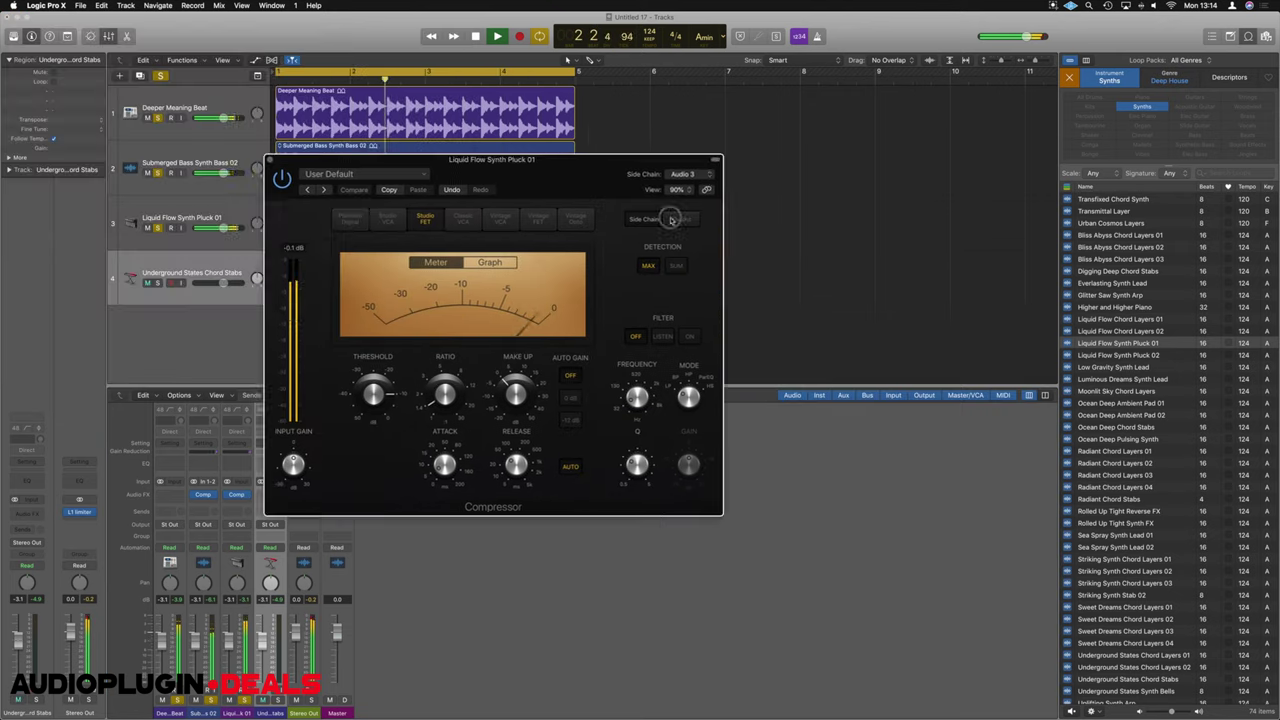
pyautogui.moveTo(701, 234); pyautogui.dragTo(897, 351)
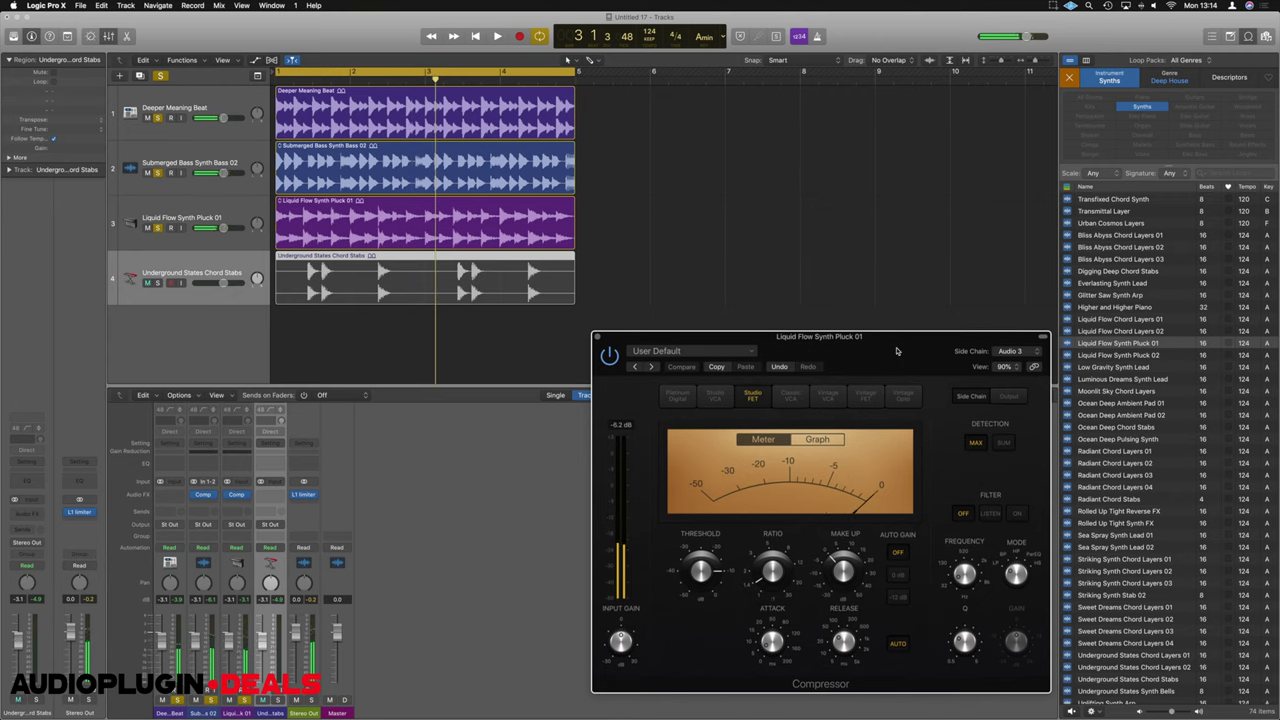
pyautogui.moveTo(773, 643)
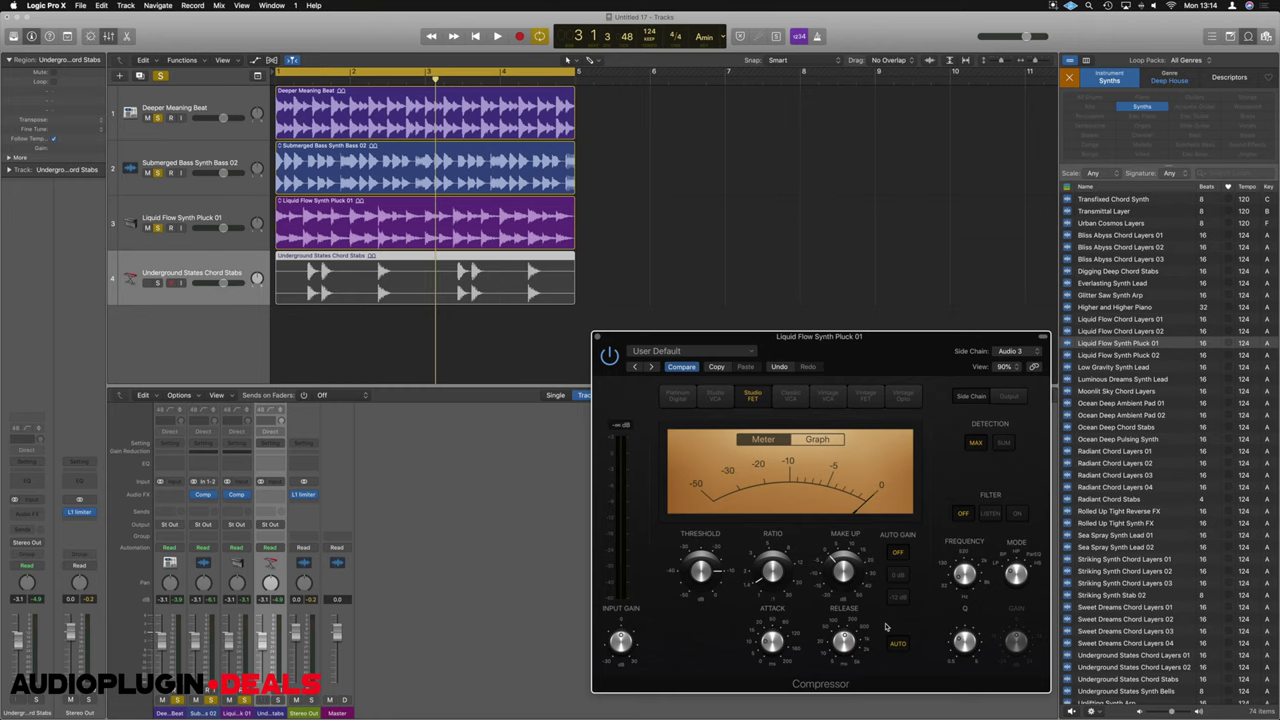
# - During playback, raise the synth pluck compressor's ratio to 1.6:1
pyautogui.press('space')
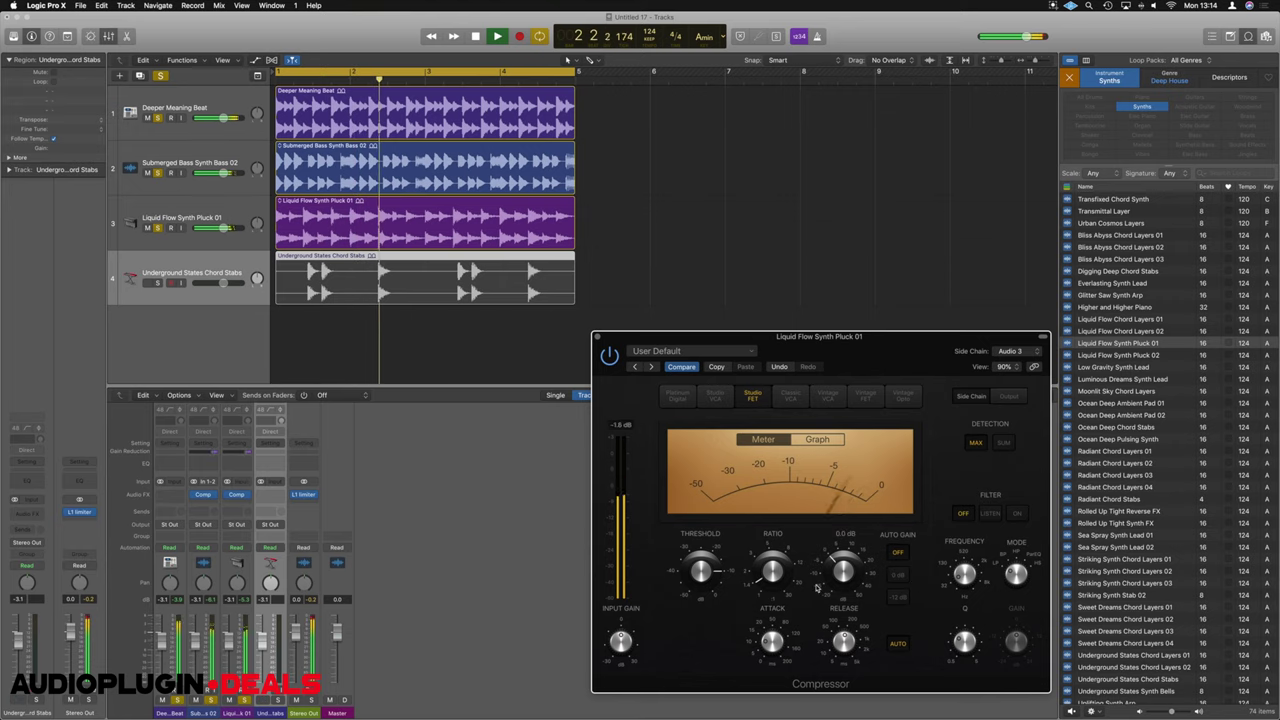
pyautogui.moveTo(770, 578)
pyautogui.moveTo(770, 578); pyautogui.dragTo(770, 571)
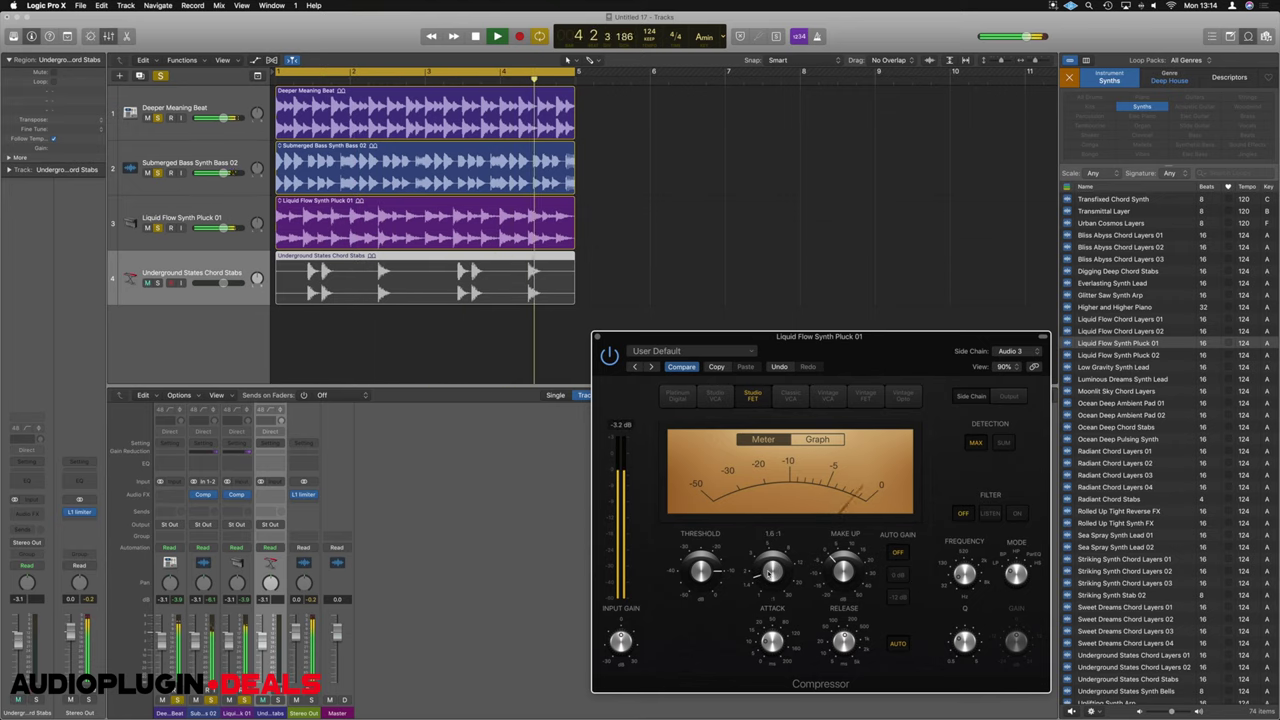
# - Compare the synth pluck with its compressor bypassed and active, then stop playback
pyautogui.click(608, 355)
pyautogui.click(608, 355)
pyautogui.click(238, 712)
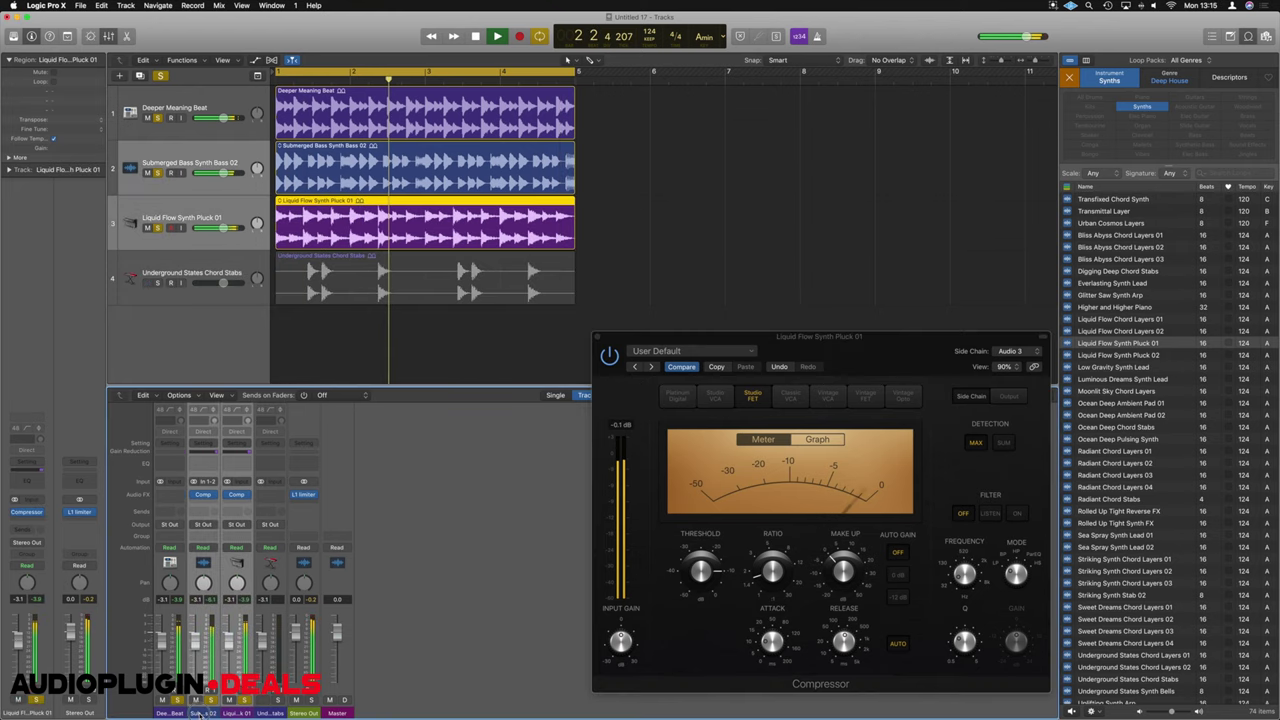
pyautogui.click(196, 496)
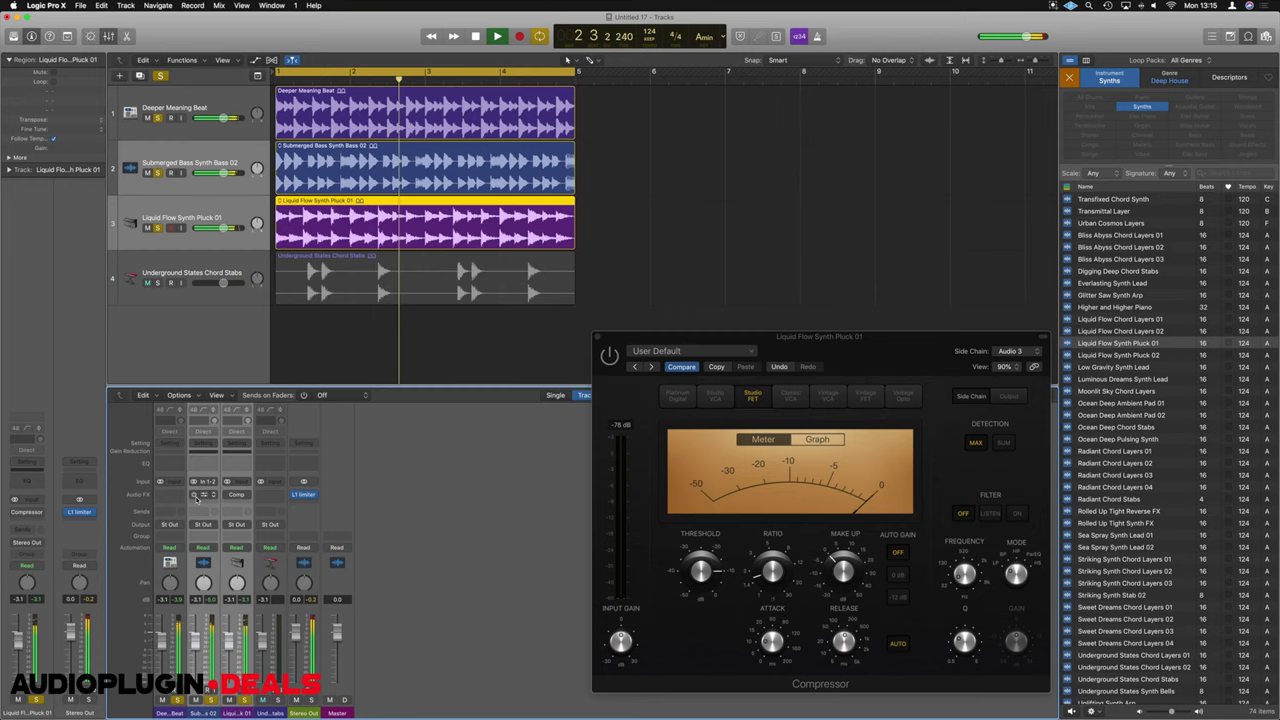
pyautogui.click(196, 496)
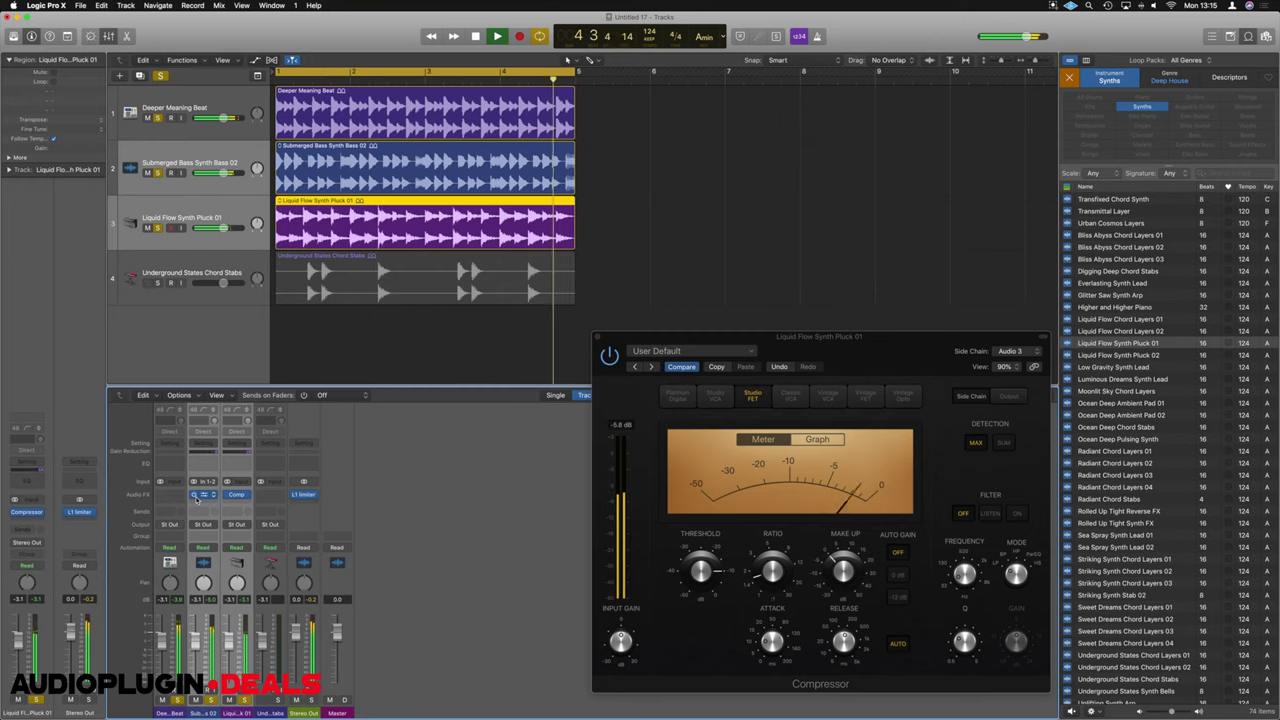
pyautogui.press('space')
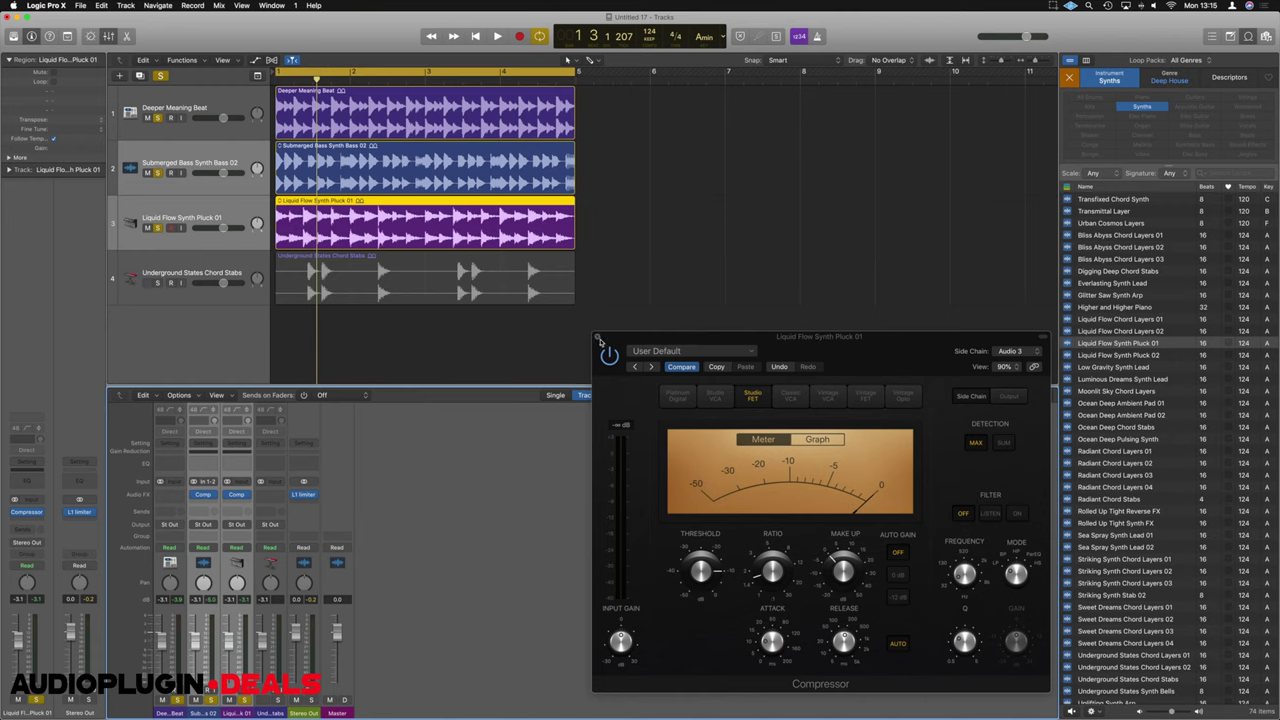
# - Unsolo the bass, select the bass, synth and chord tracks, and route their output to a new Bus 1 aux
pyautogui.click(598, 338)
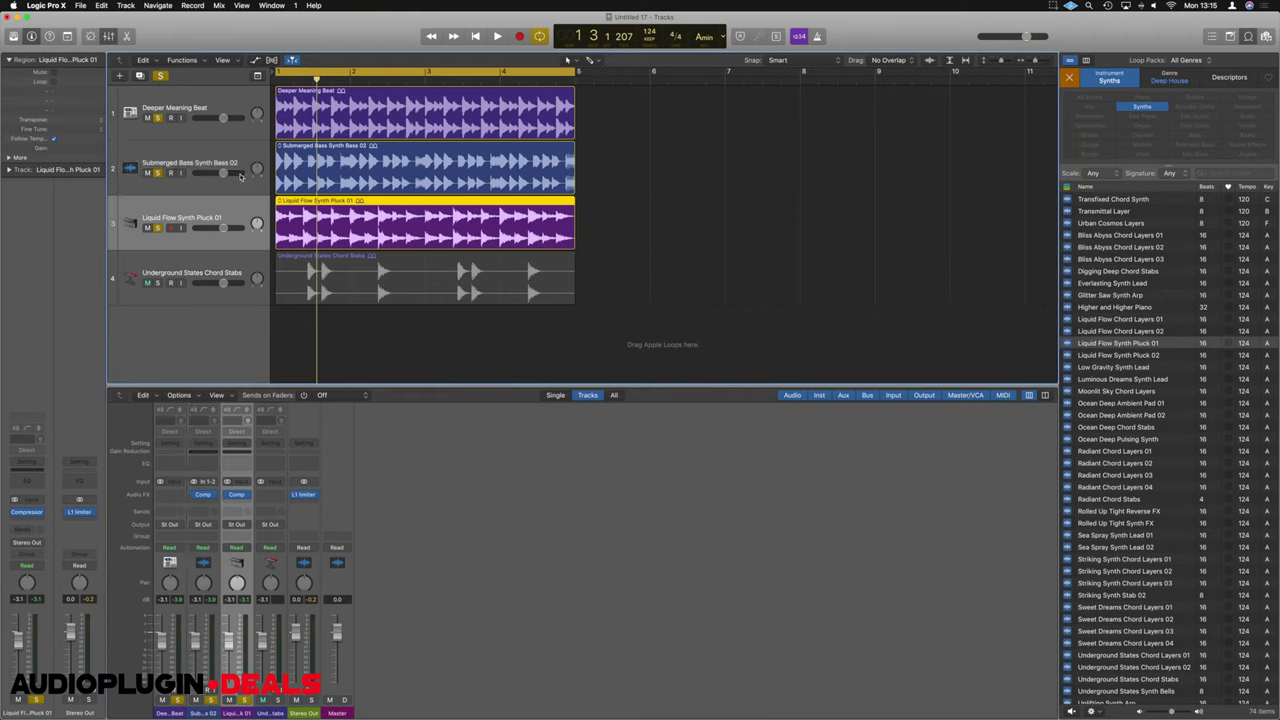
pyautogui.click(174, 178)
pyautogui.click(157, 173)
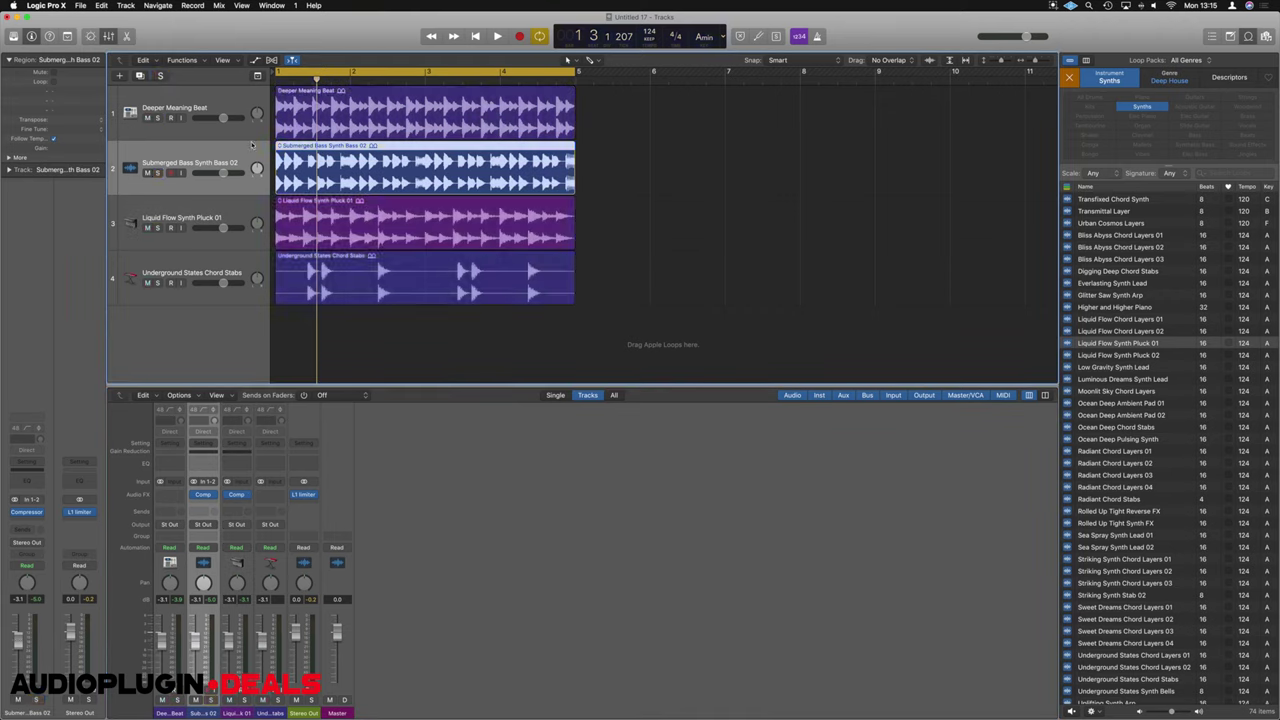
pyautogui.keyDown('shift'); pyautogui.click(270, 713); pyautogui.keyUp('shift')
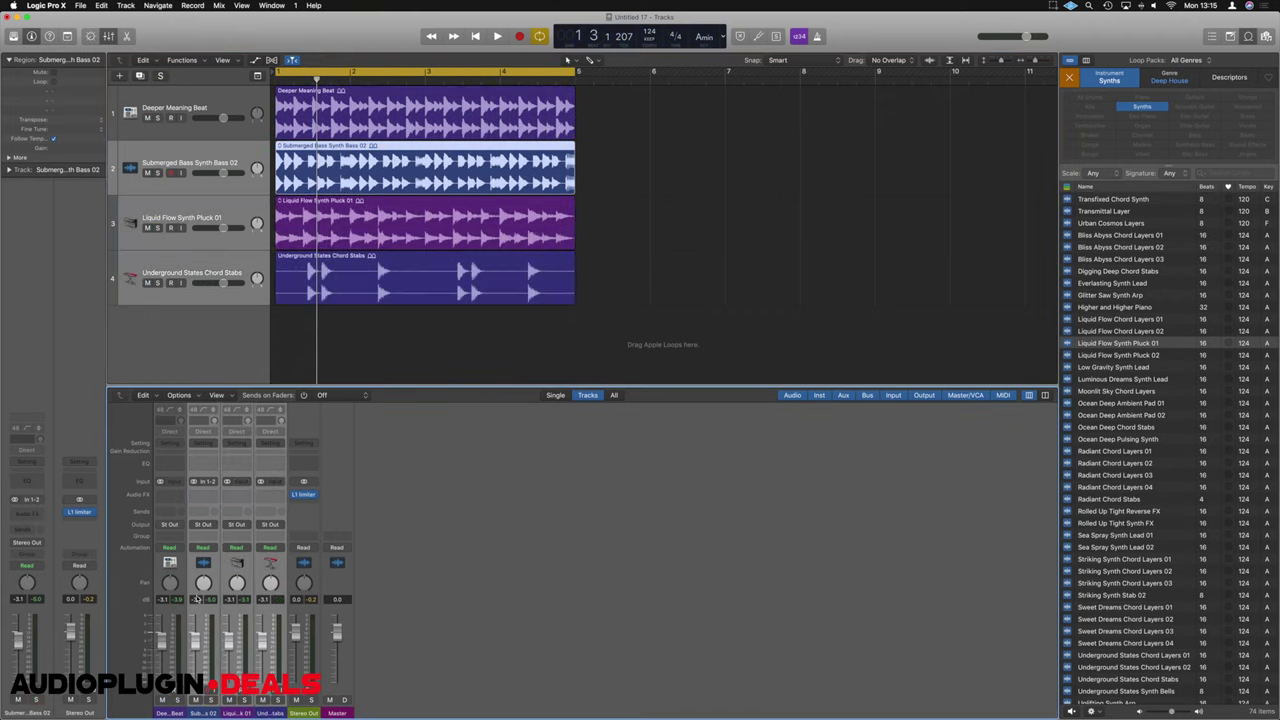
pyautogui.click(270, 524)
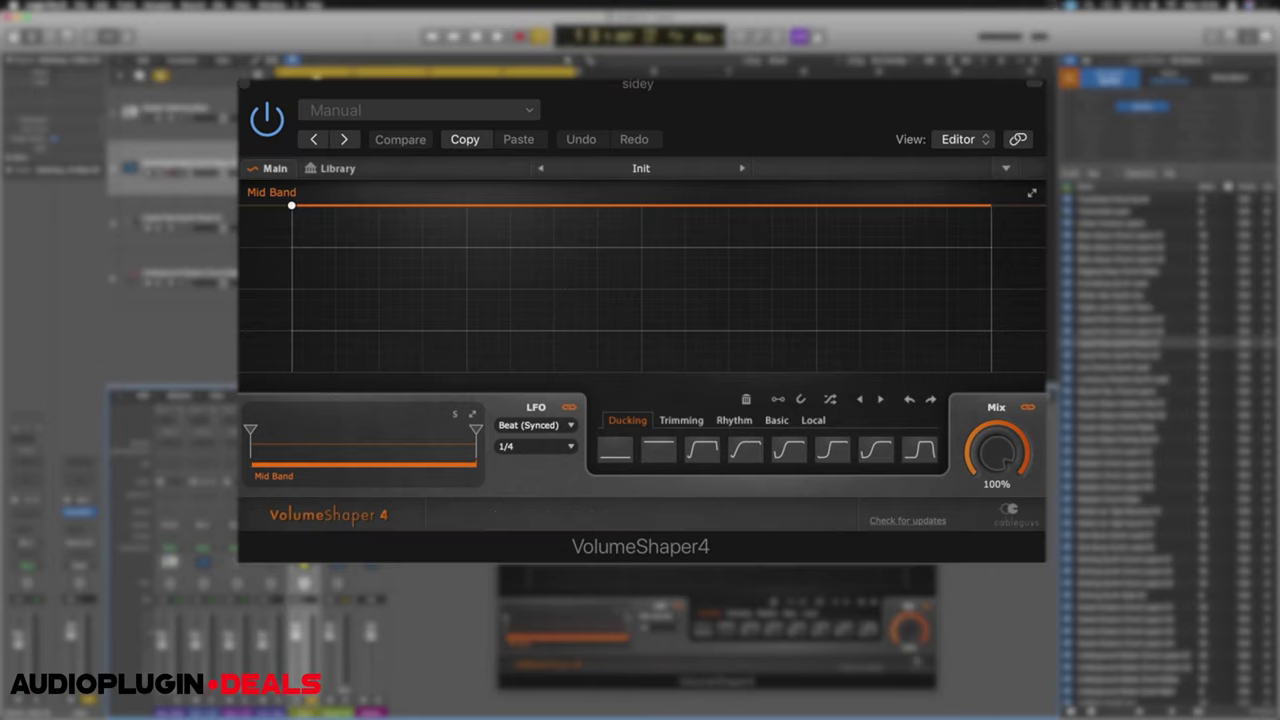
pyautogui.press('space')
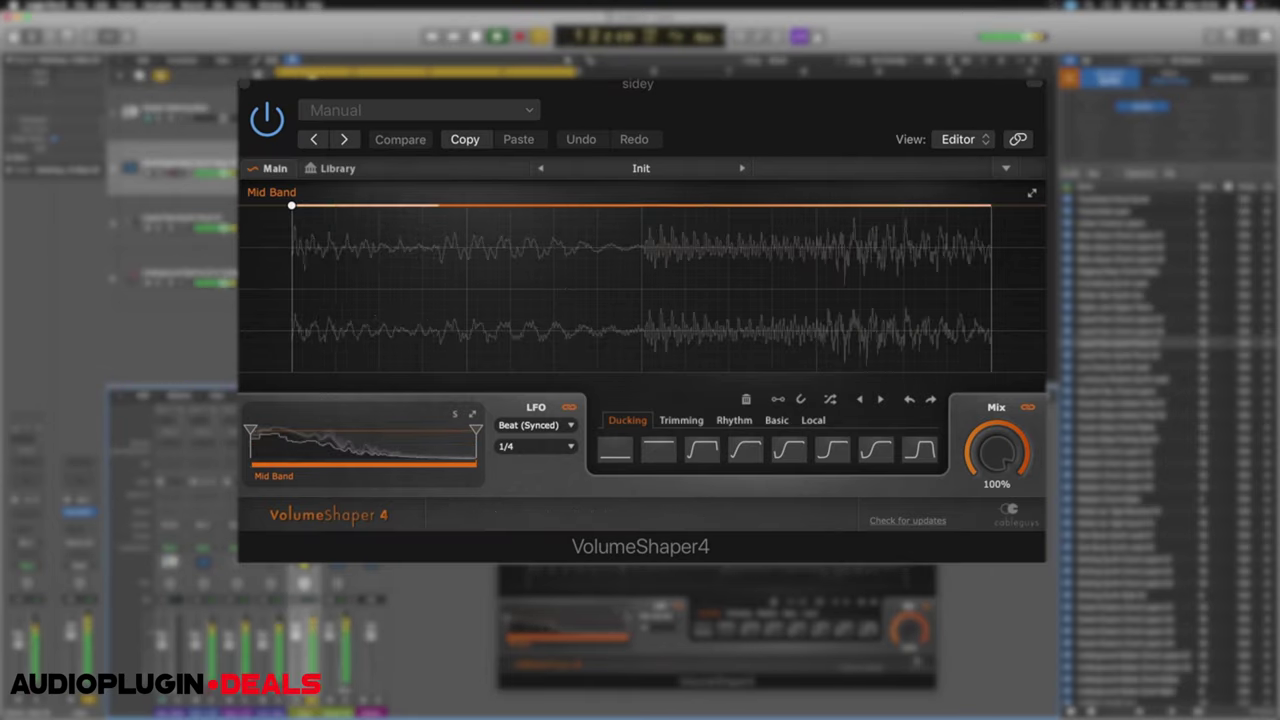
pyautogui.press('space')
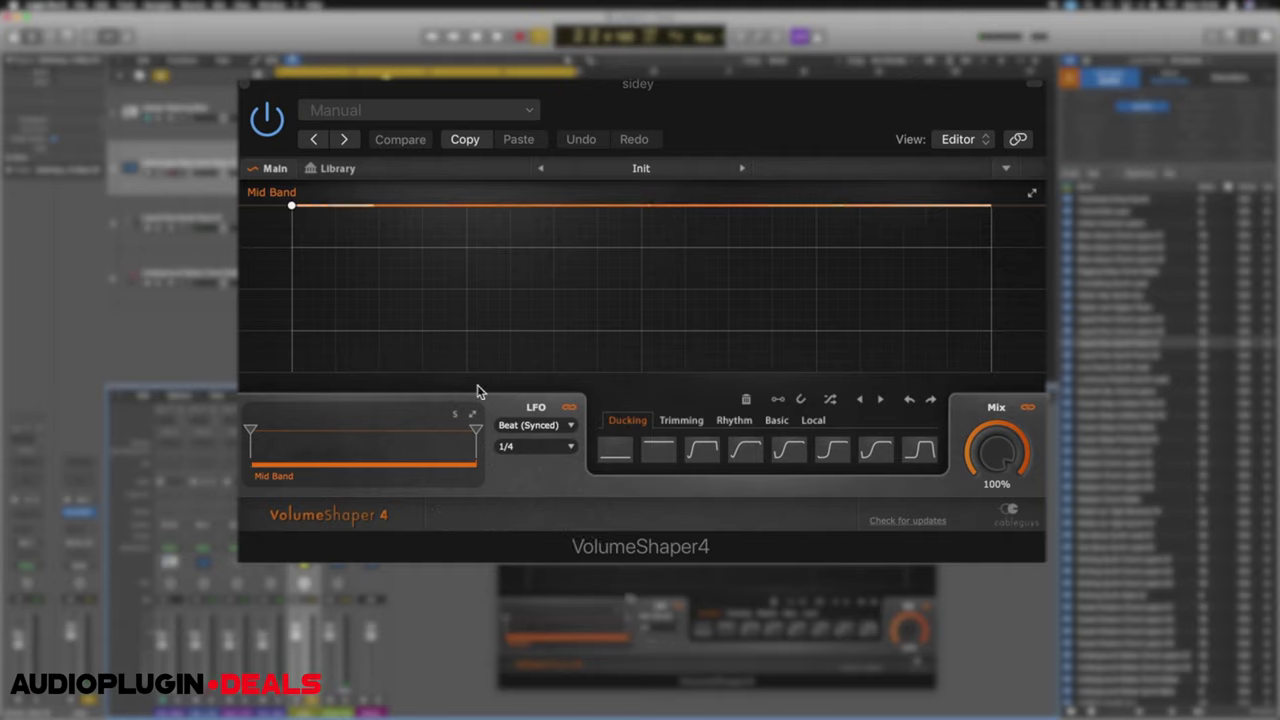
# - Pull the Mid Band curve into a dip at the beat's start, with full-volume points after it
pyautogui.moveTo(354, 209); pyautogui.dragTo(300, 371)
pyautogui.moveTo(383, 221); pyautogui.dragTo(387, 209)
pyautogui.rightClick(895, 244)
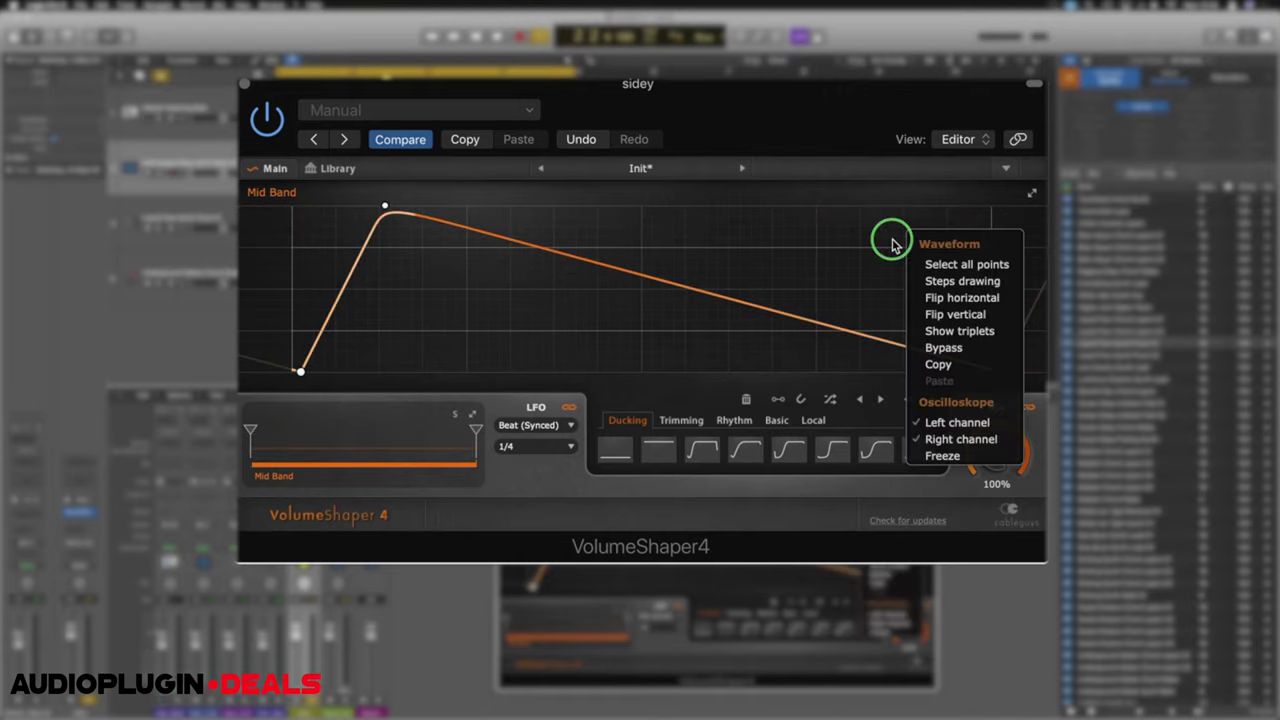
pyautogui.moveTo(895, 244); pyautogui.dragTo(984, 205)
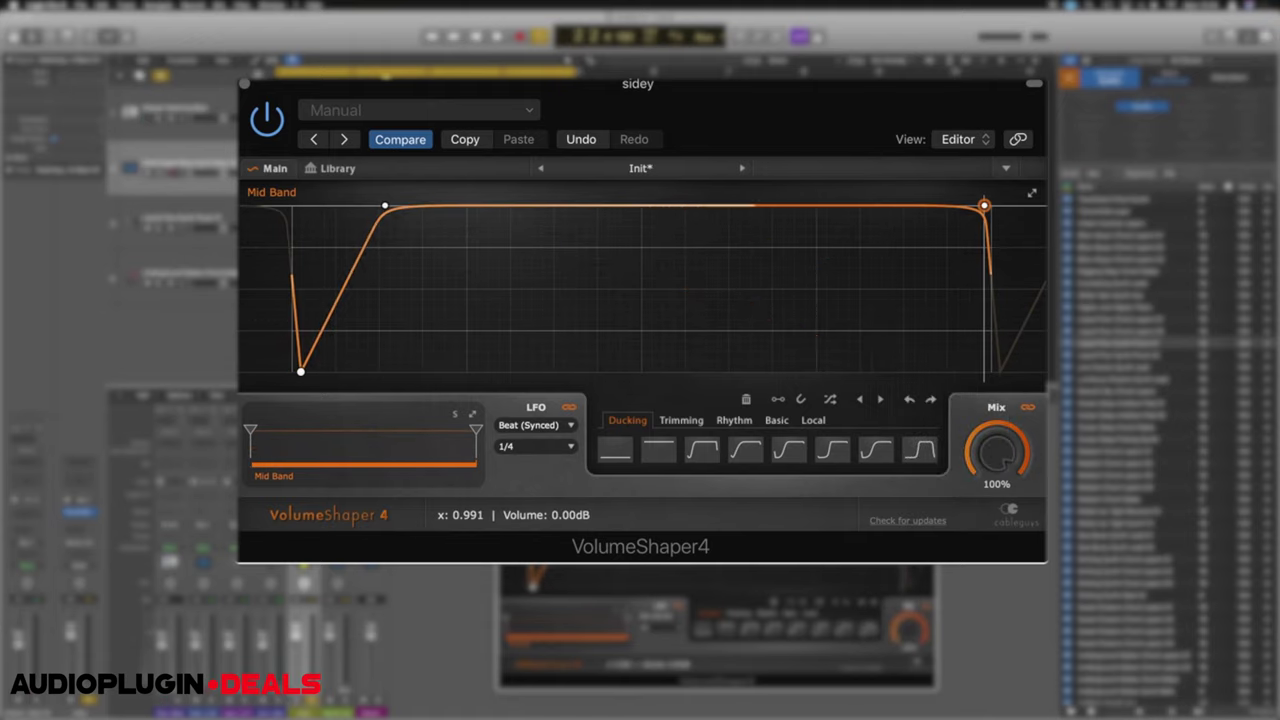
pyautogui.moveTo(300, 371); pyautogui.dragTo(291, 371)
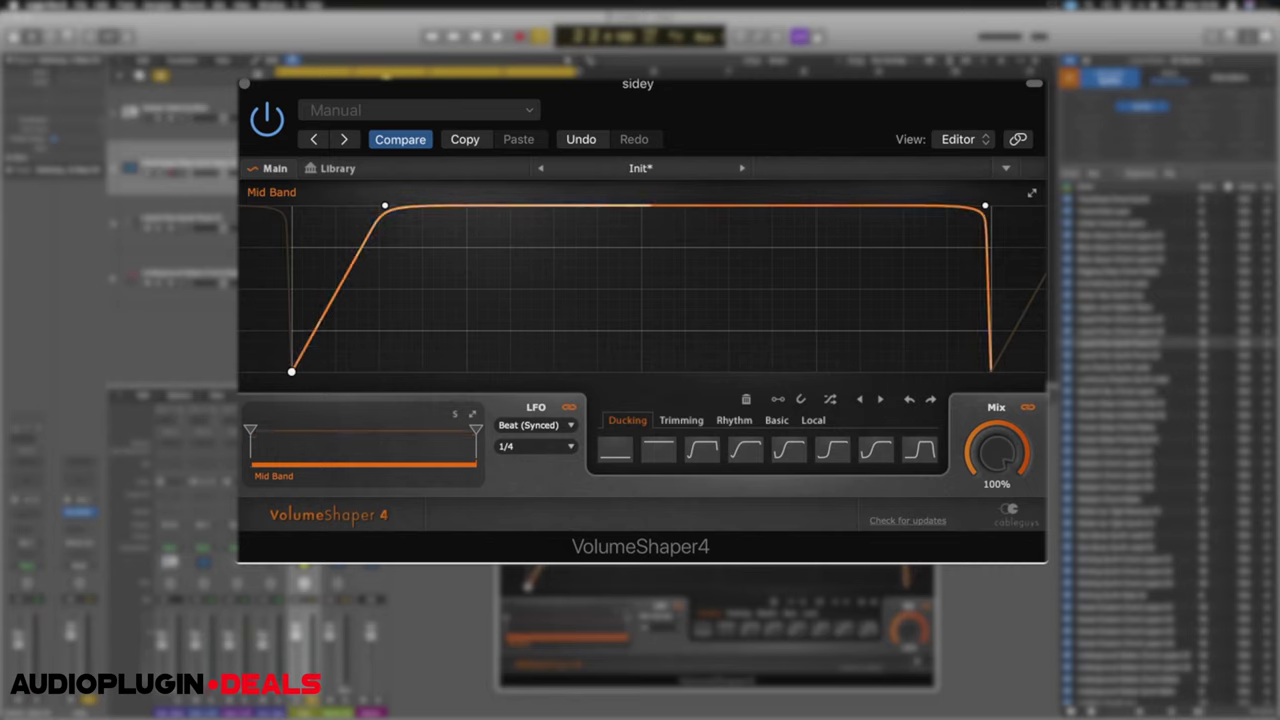
# - Bend the rising ramp into a concave curve, auditioning the ducking before and after
pyautogui.press('space')
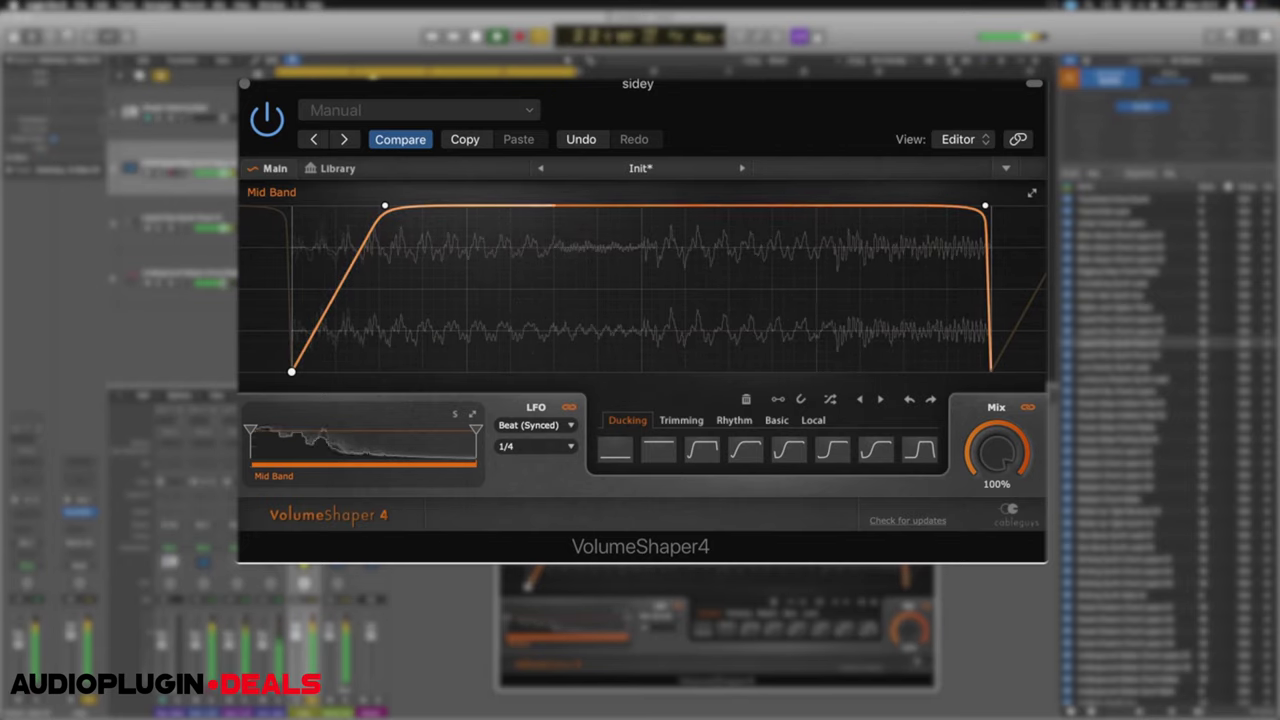
pyautogui.press('space')
pyautogui.moveTo(350, 280); pyautogui.dragTo(377, 357)
pyautogui.press('space')
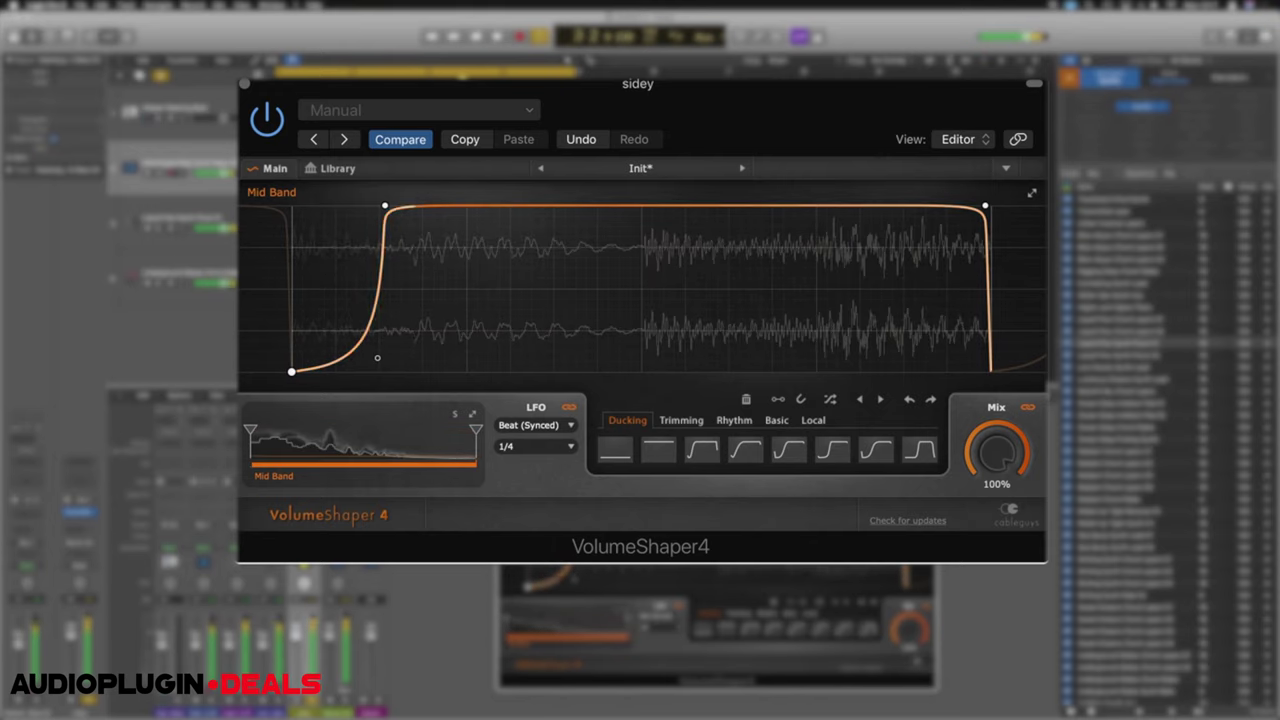
pyautogui.press('space')
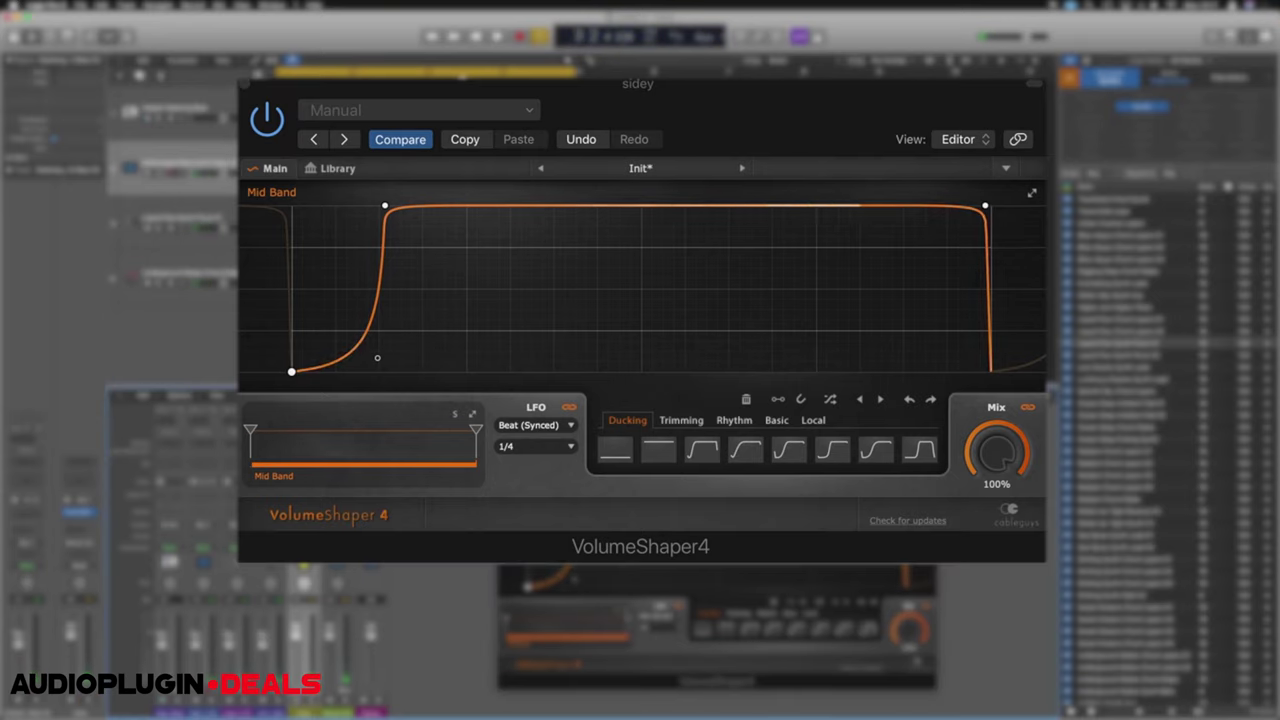
pyautogui.press('space')
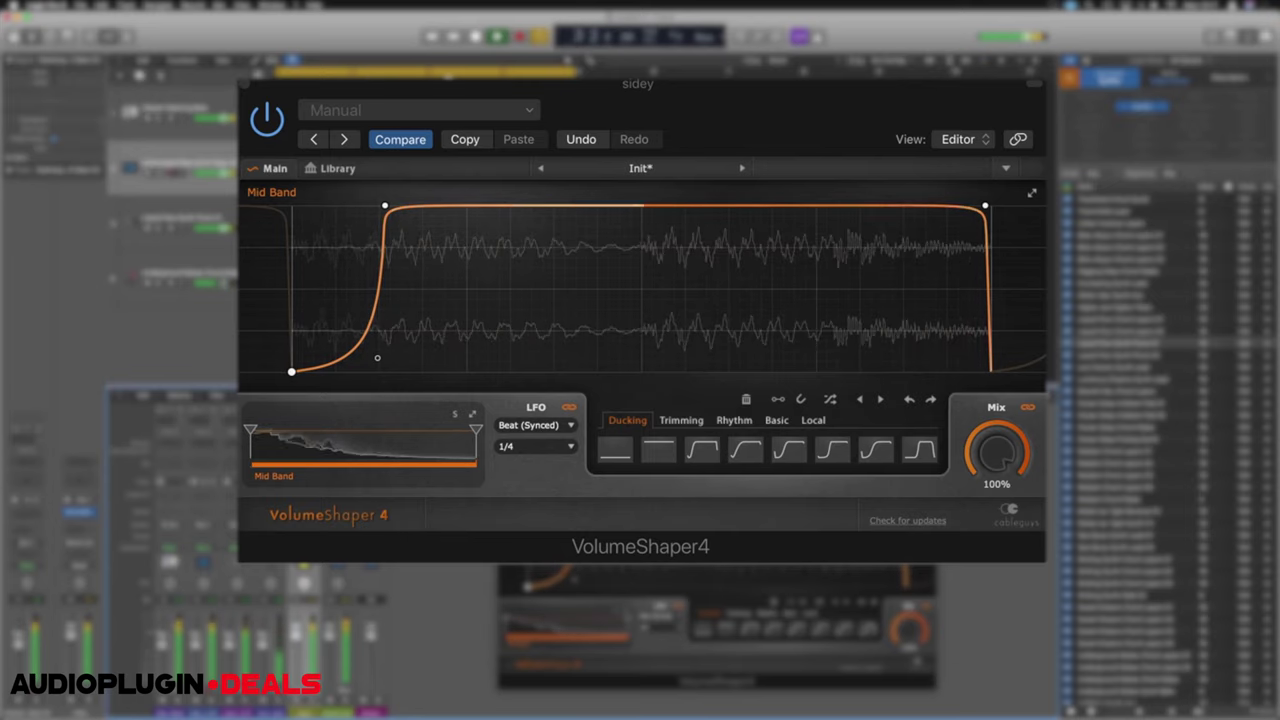
# - Toggle VolumeShaper4 off and back on to compare, steepen the ramp's rise, then stop playback
pyautogui.click(268, 128)
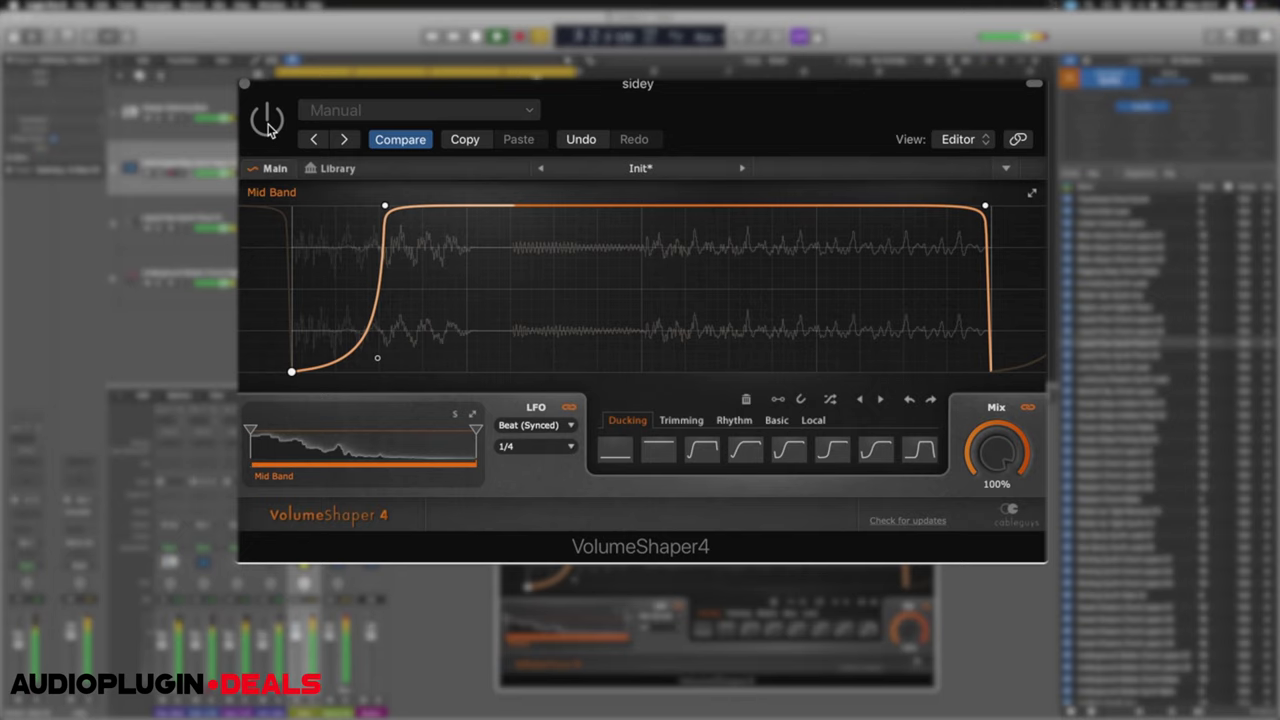
pyautogui.click(268, 127)
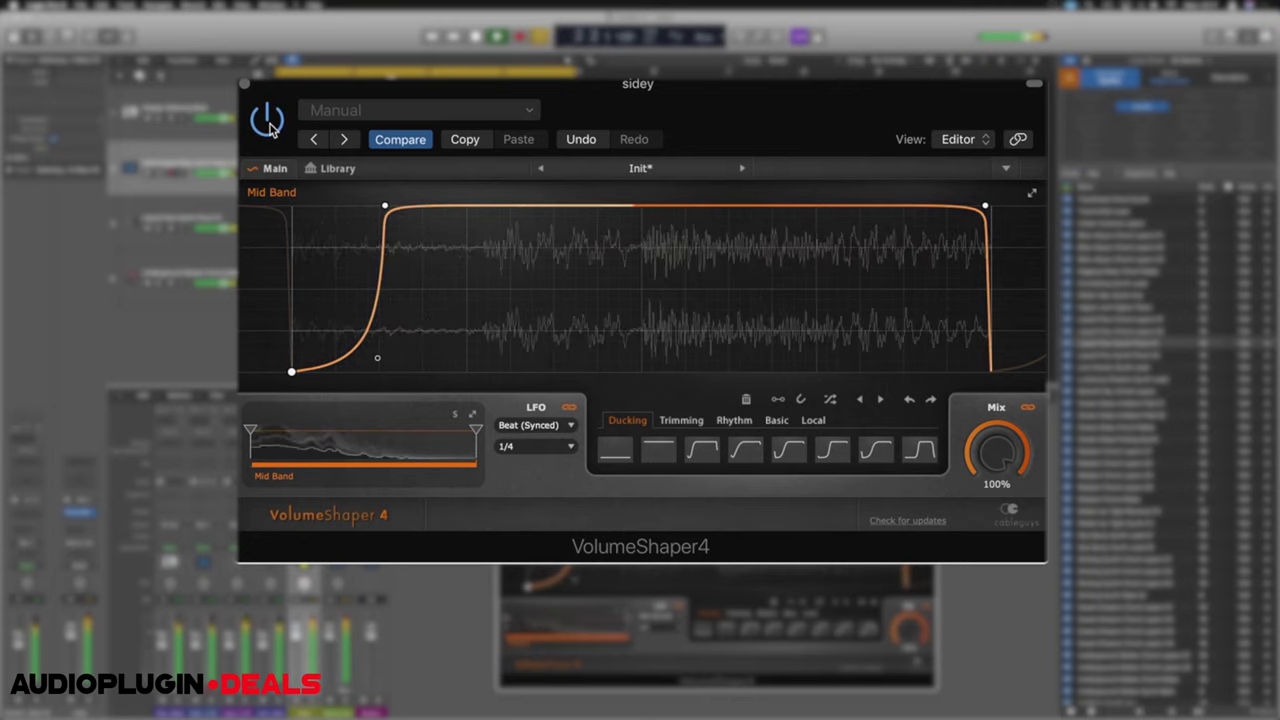
pyautogui.moveTo(377, 358); pyautogui.dragTo(375, 371)
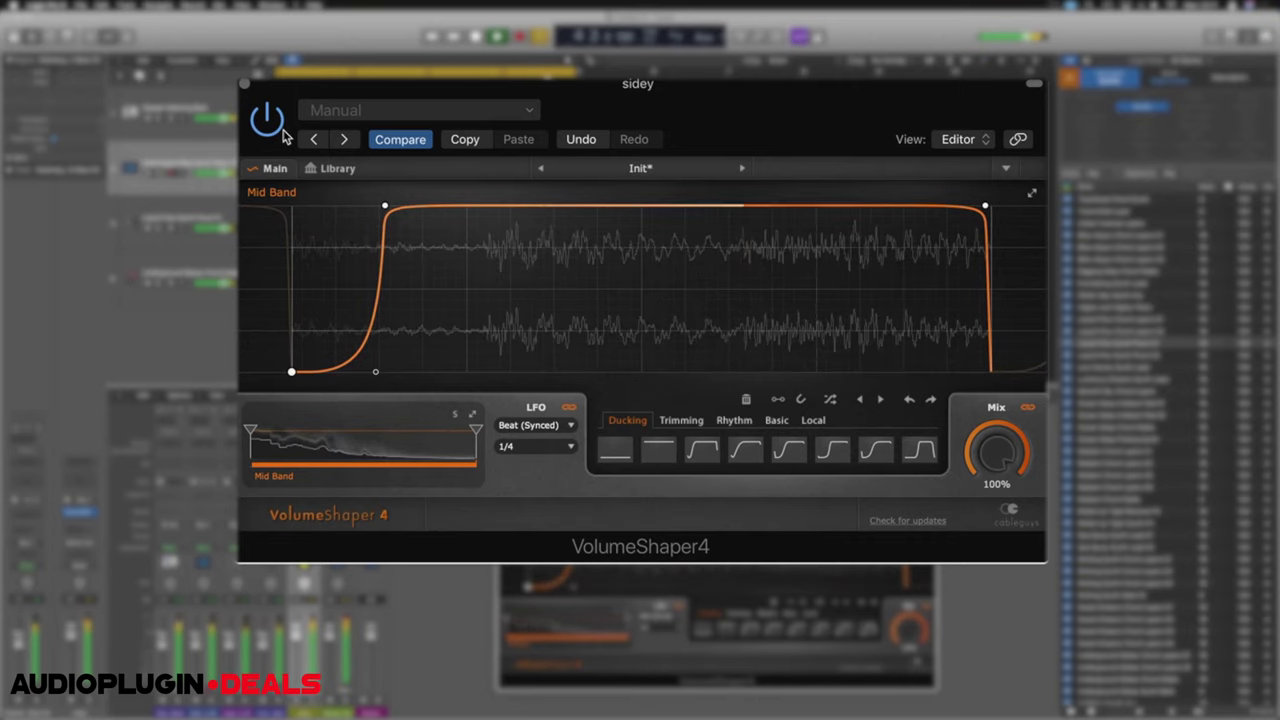
pyautogui.press('space')
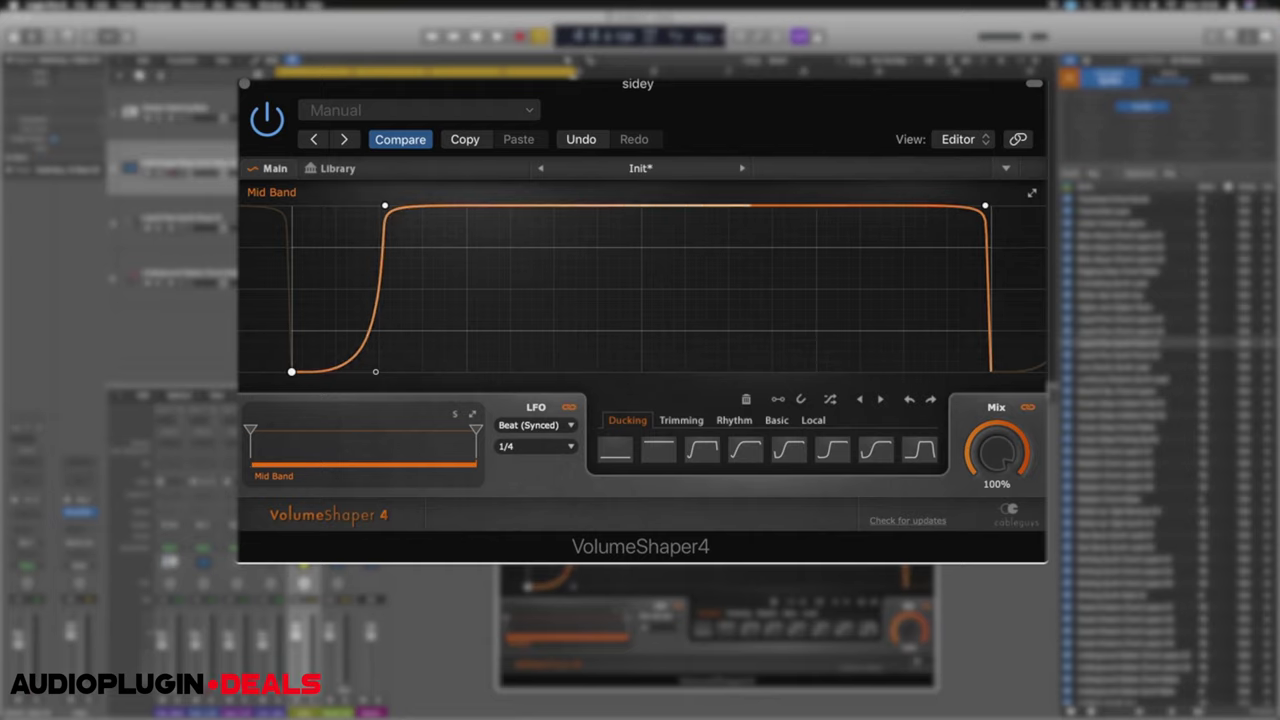
pyautogui.moveTo(996, 453)
pyautogui.mouseDown()
pyautogui.moveTo(996, 465)
pyautogui.moveTo(996, 443)
pyautogui.mouseUp()
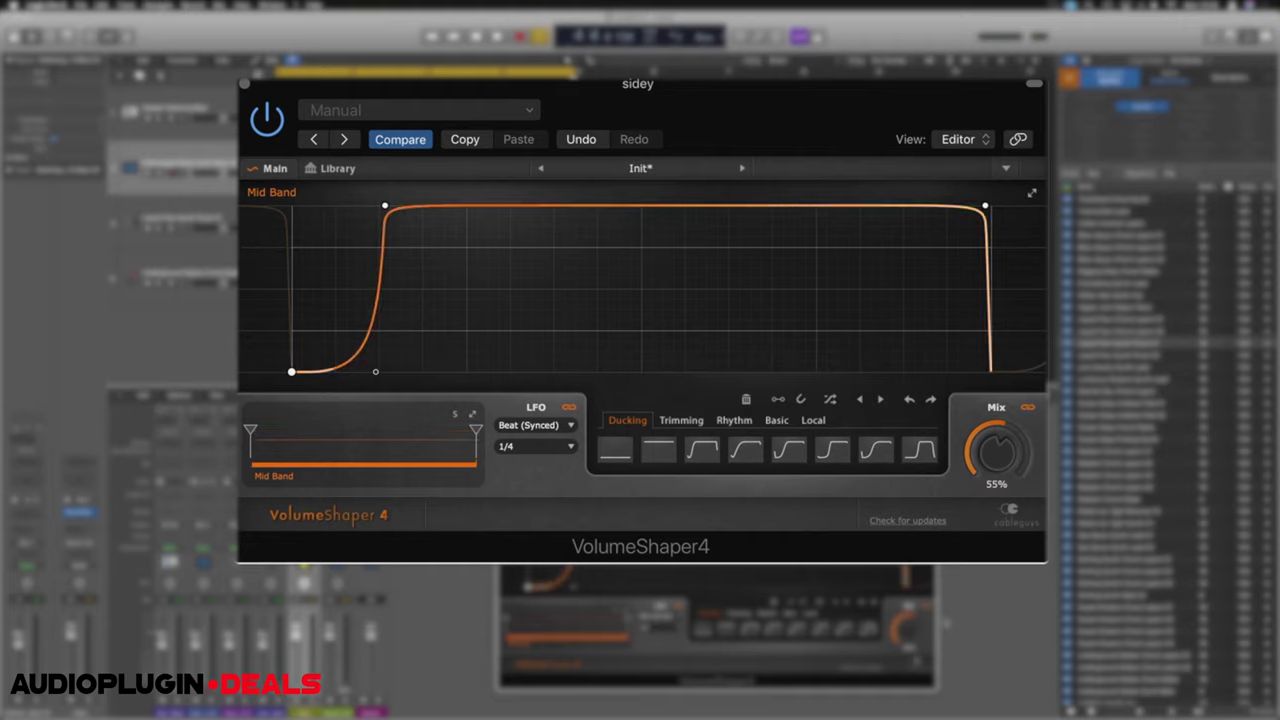
pyautogui.moveTo(996, 455); pyautogui.dragTo(996, 425)
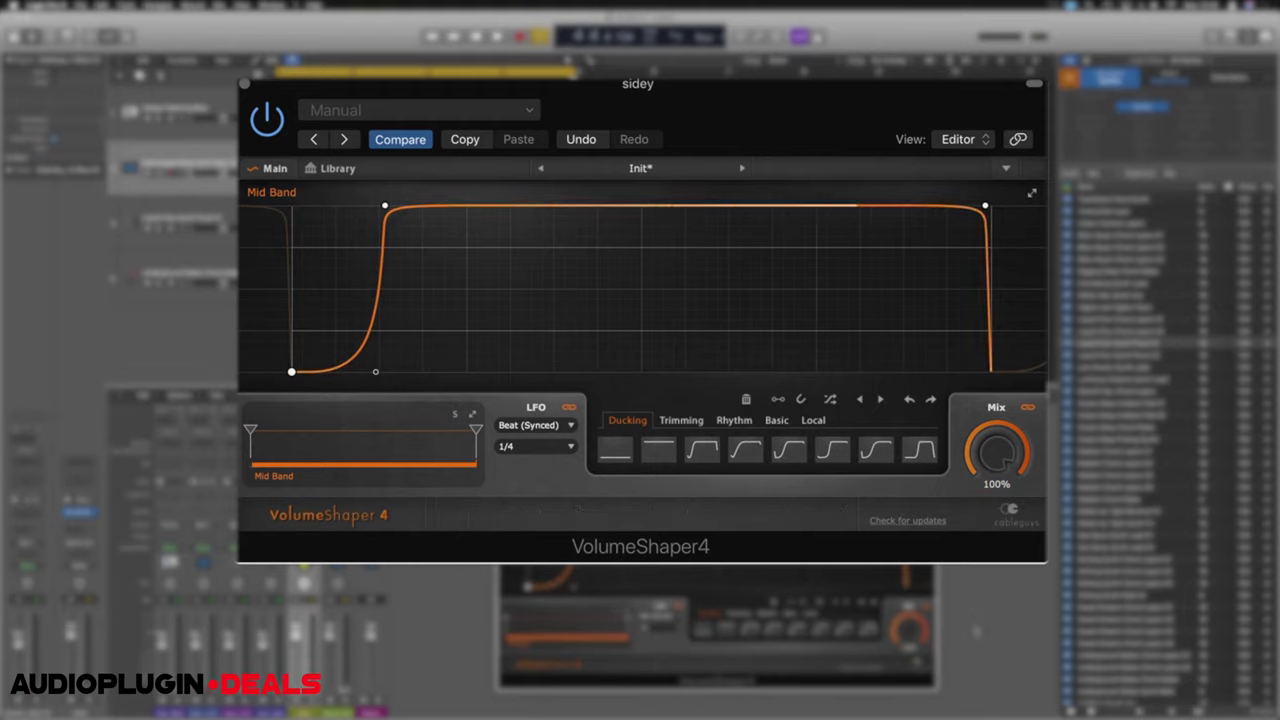